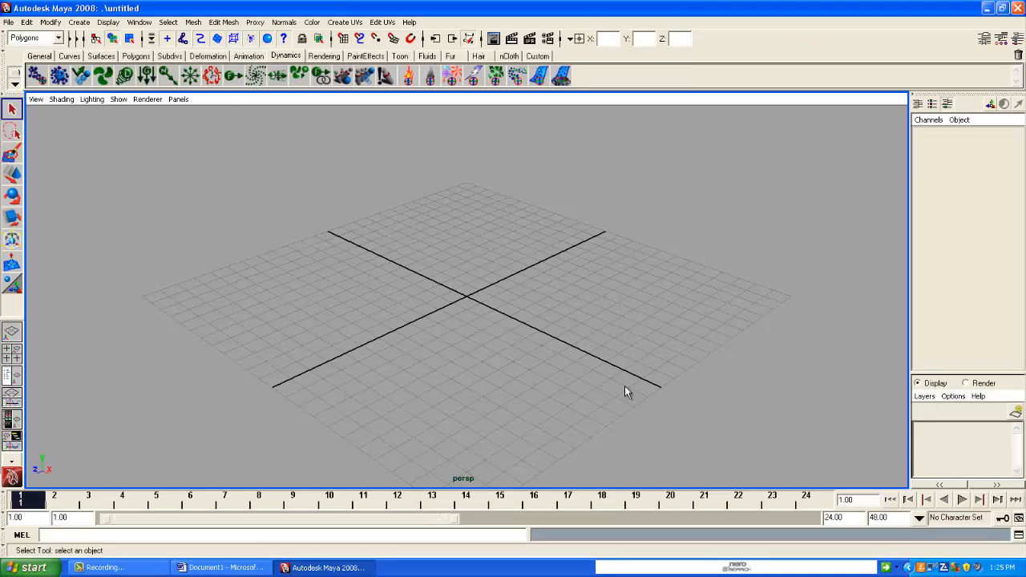
Step: Create a wide, flat polygon cylinder near the grid's centre as the base and display the scene shaded
left_click(79, 22)
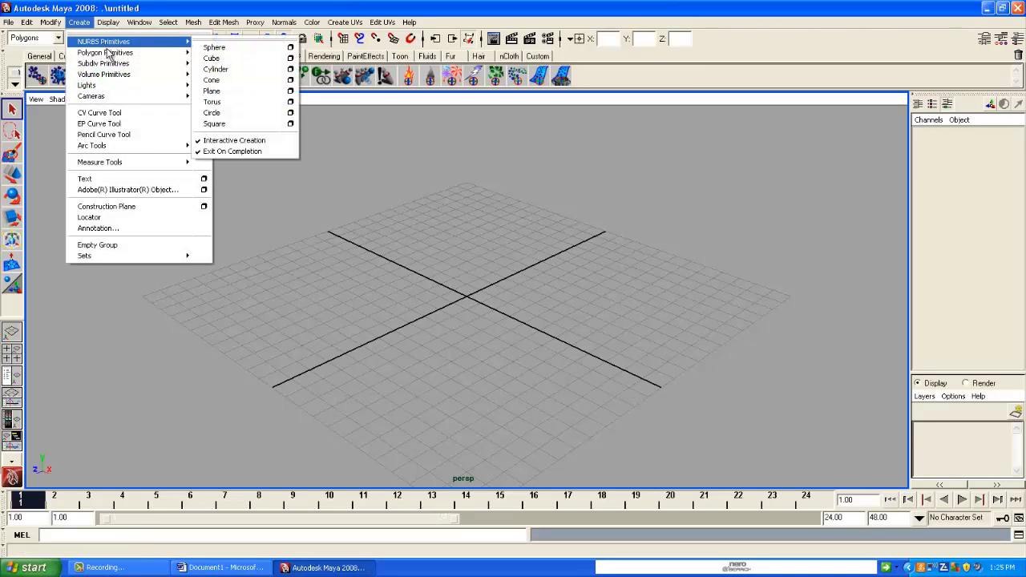
mouse_move(112, 53)
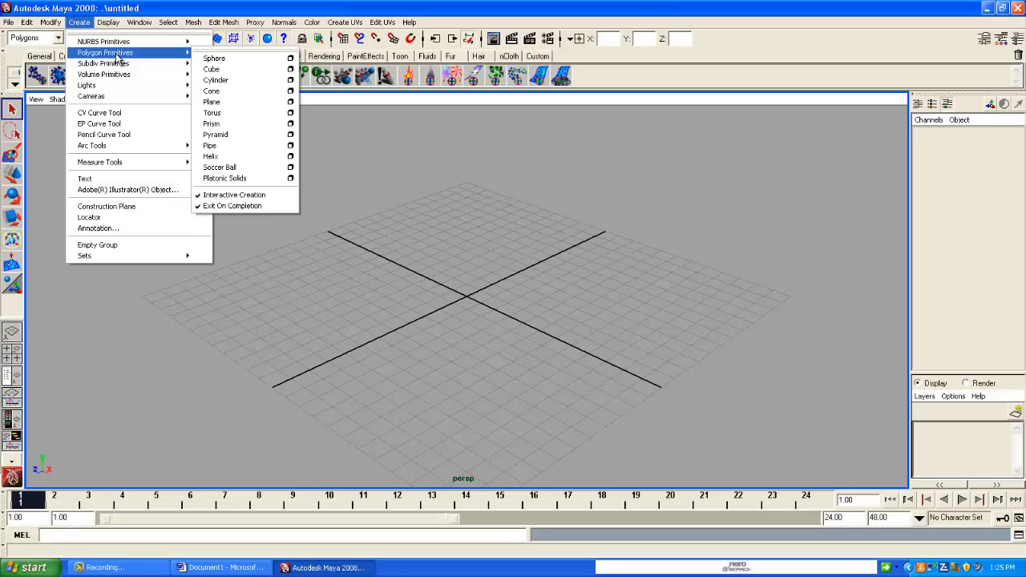
left_click(257, 82)
left_click_drag(553, 401, 460, 327, "alt")
left_click_drag(444, 294, 498, 313)
left_click_drag(492, 277, 536, 302)
key("5")
scroll(491, 284, "up", 3)
left_click(563, 296)
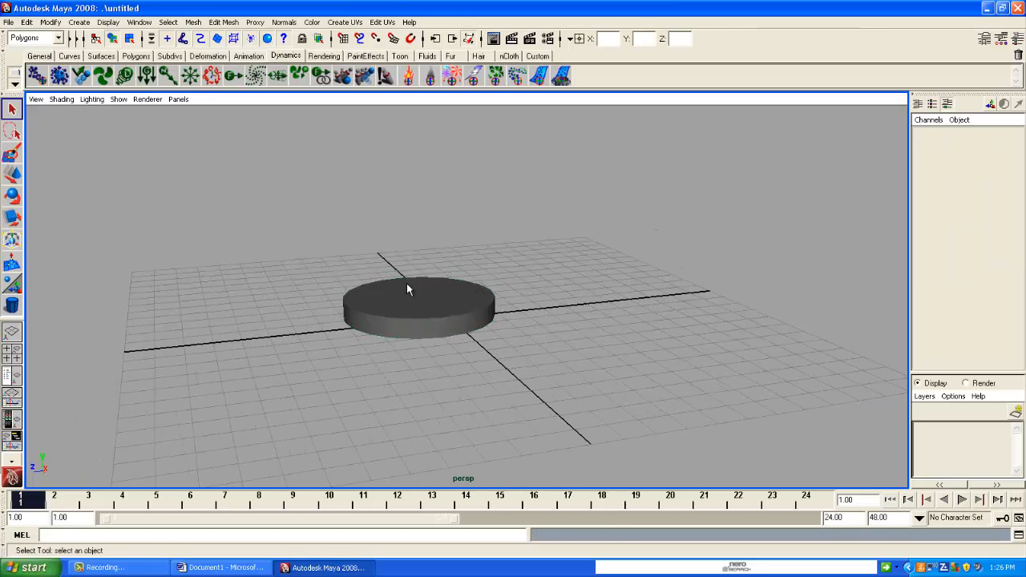
Step: Create a tall, narrow polygon cylinder on the grid beside the flat base
left_click(74, 22)
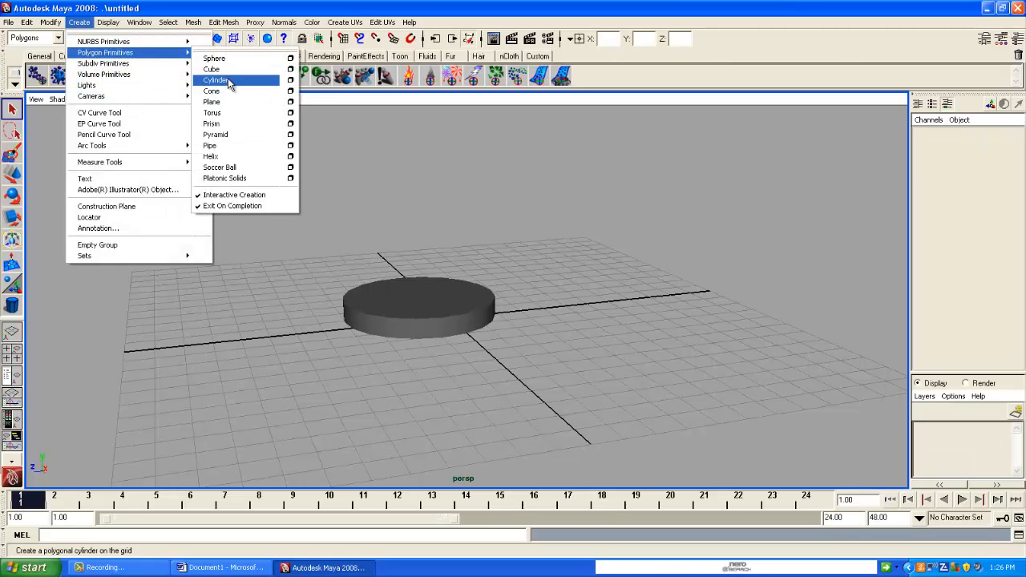
left_click(229, 83)
left_click_drag(606, 360, 613, 240)
left_click_drag(553, 282, 462, 319, "alt")
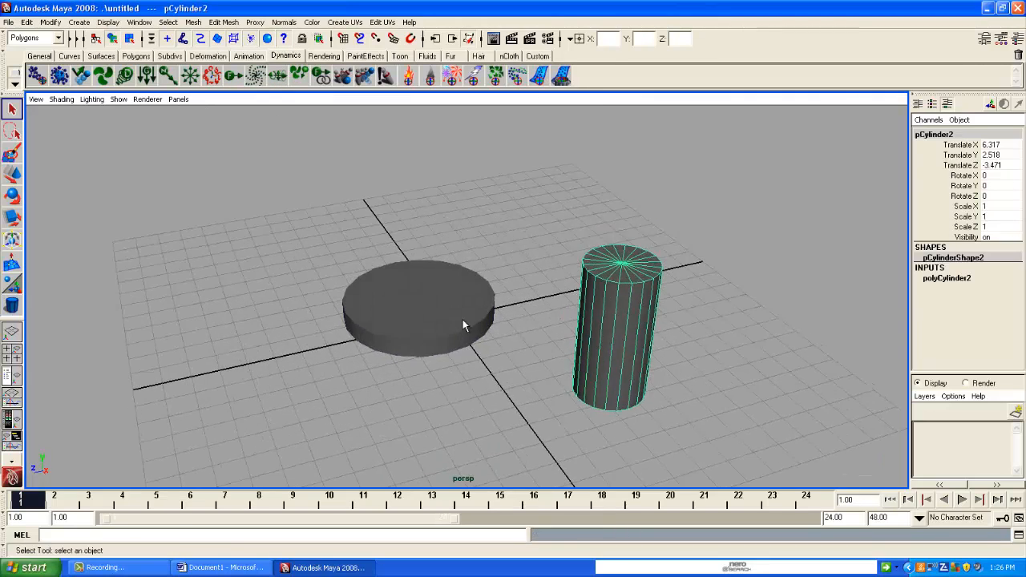
Step: Move the tall cylinder onto the base's centre, at about X -0.775, Y 3.101, Z 1.091
left_click(13, 176)
key("space")
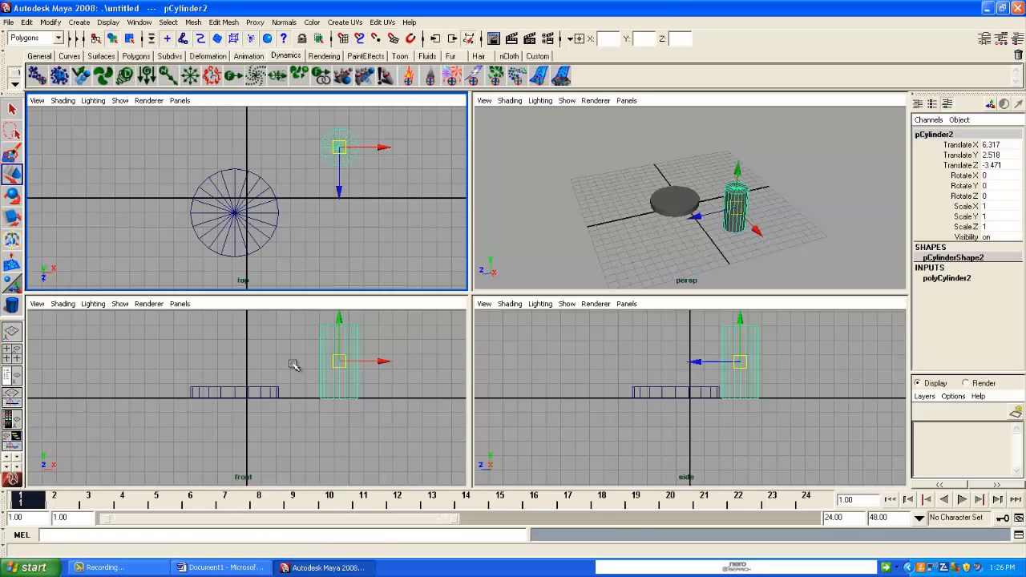
left_click(327, 370)
left_click_drag(327, 370, 237, 358)
left_click_drag(238, 154, 236, 218)
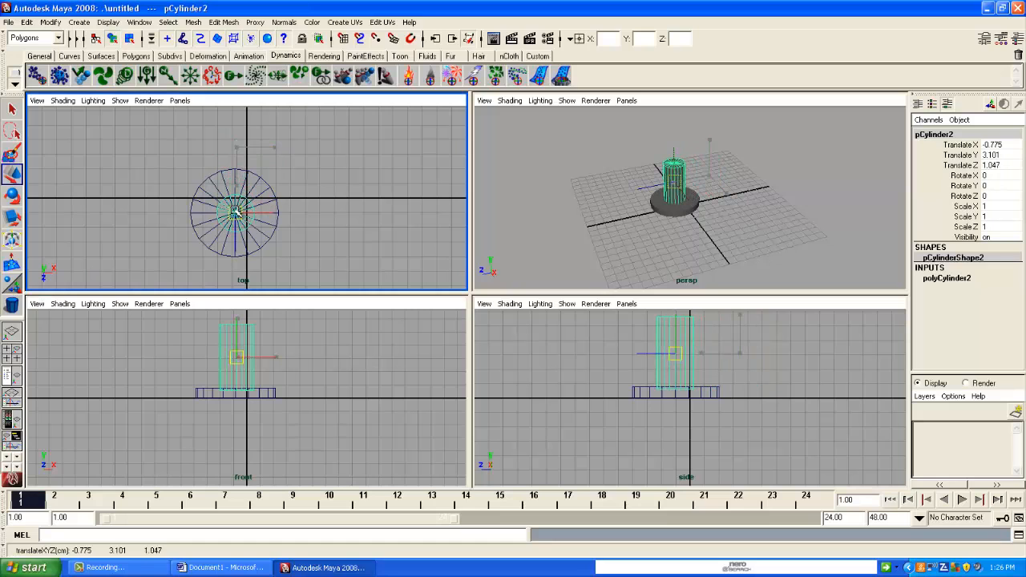
left_click(664, 356)
left_click_drag(674, 355, 678, 355)
key("space")
left_click_drag(582, 323, 508, 338, "alt")
middle_click_drag(508, 338, 522, 388, "alt")
left_click(446, 307)
left_click_drag(423, 283, 425, 303, "alt")
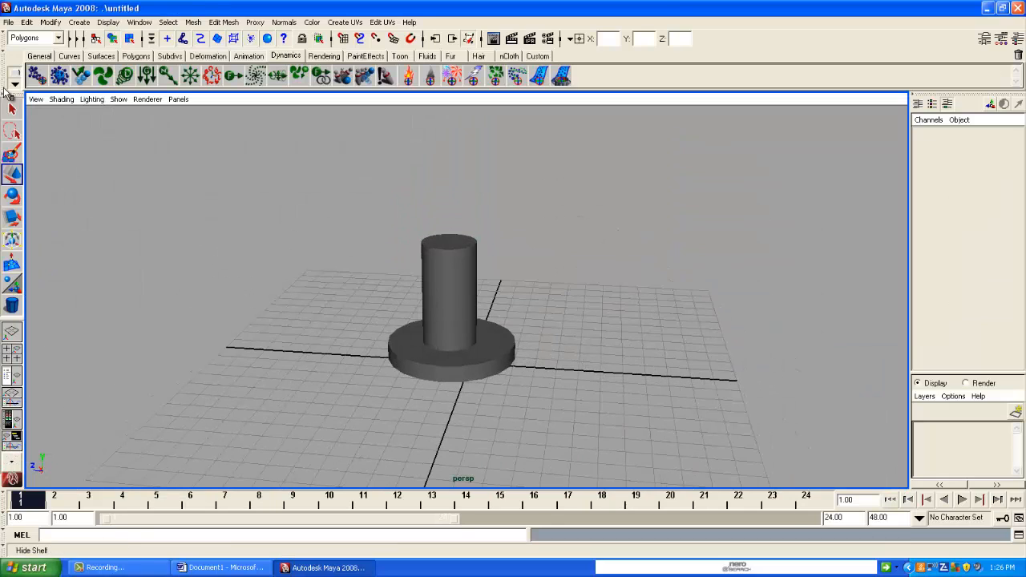
Step: Create a polygon sphere about as wide as the column on the grid beside the base
left_click(78, 22)
mouse_move(113, 52)
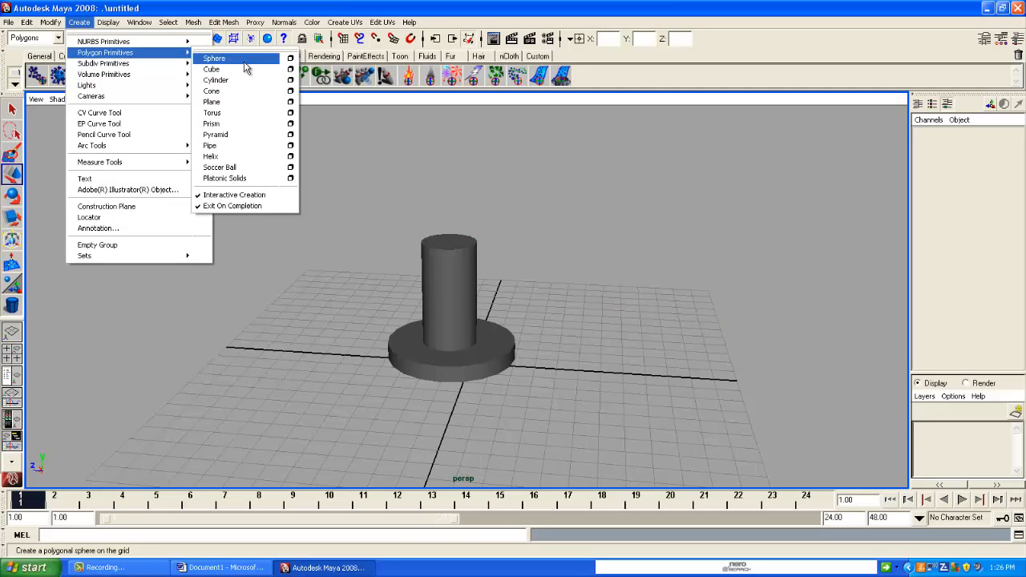
left_click(249, 67)
left_click_drag(605, 381, 550, 355)
Step: Move the sphere onto the top of the column, at about X -0.633, Y 6.254, Z 1.067
key("space")
left_click(282, 398)
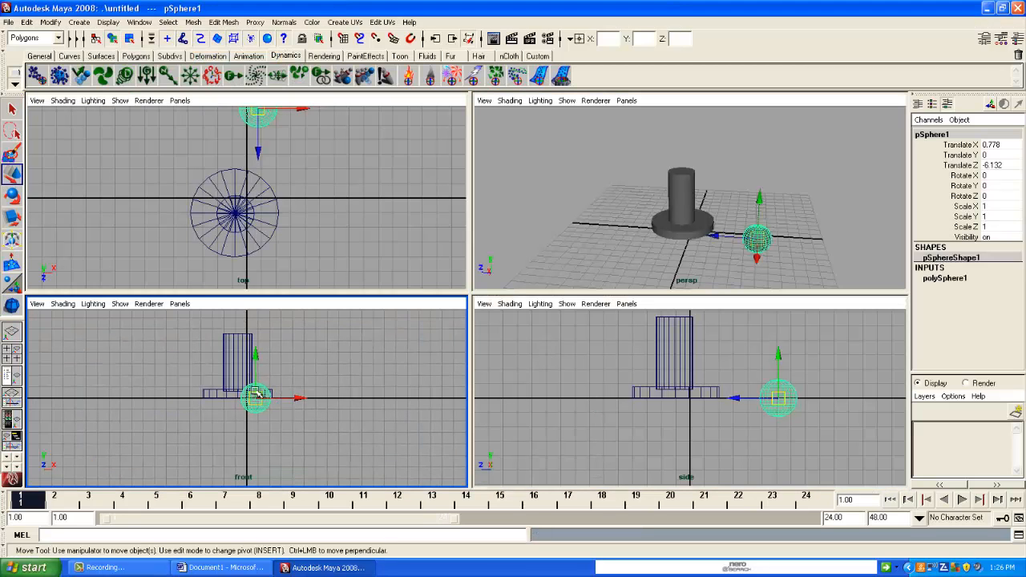
left_click_drag(256, 397, 238, 326)
scroll(225, 218, "down", 1)
left_click_drag(241, 117, 240, 212)
left_click(841, 450)
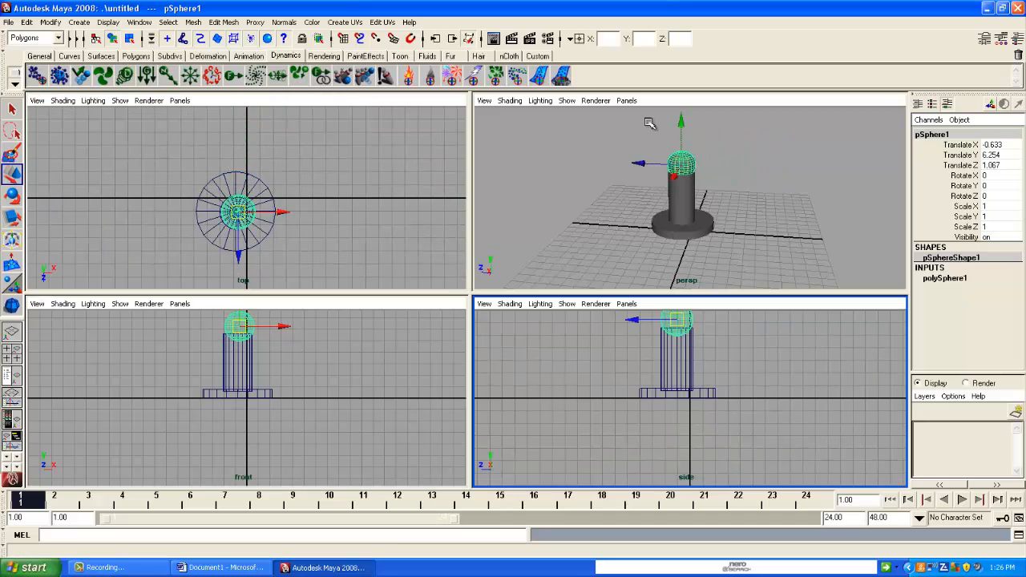
left_click(695, 169)
left_click(745, 195)
key("space")
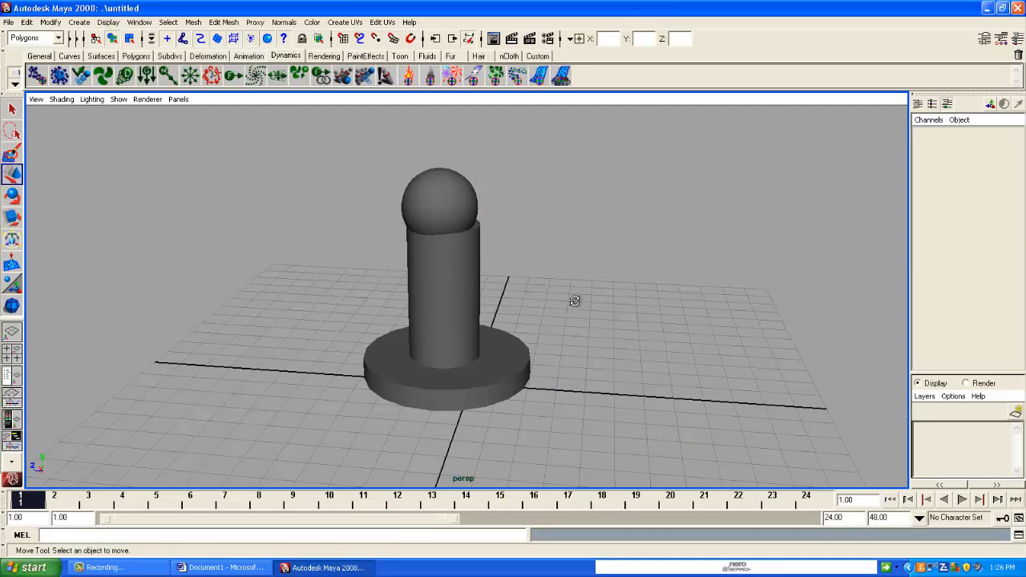
Step: Centre the sphere on the column at about X -0.781, Z 1.097 and scale it uniformly to 1.01
left_click_drag(574, 301, 480, 295, "alt")
left_click(479, 206)
left_click_drag(479, 208, 480, 263, "alt")
left_click_drag(430, 217, 485, 239)
left_click(14, 219)
left_click_drag(232, 281, 333, 202, "alt")
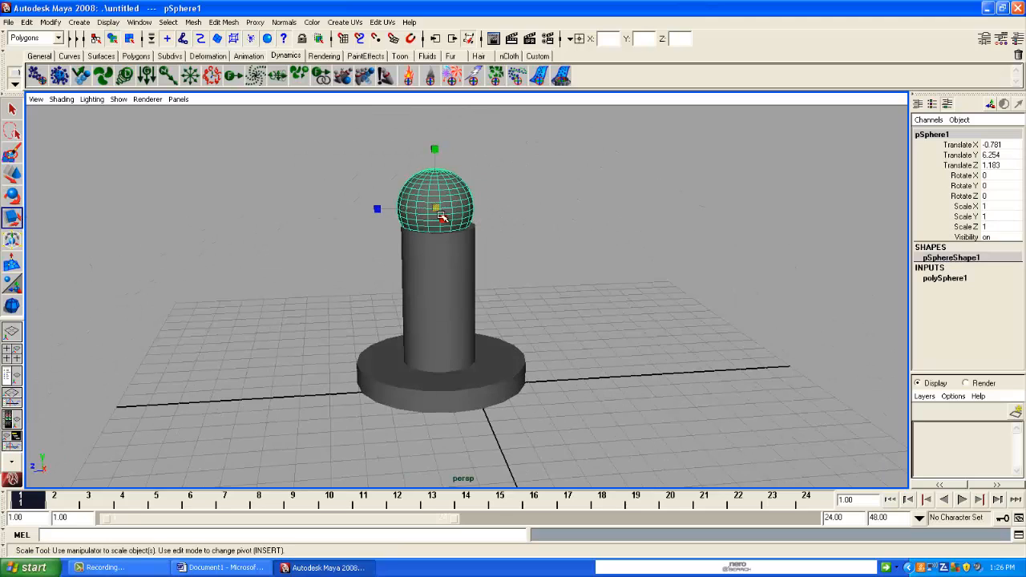
left_click_drag(435, 208, 435, 209)
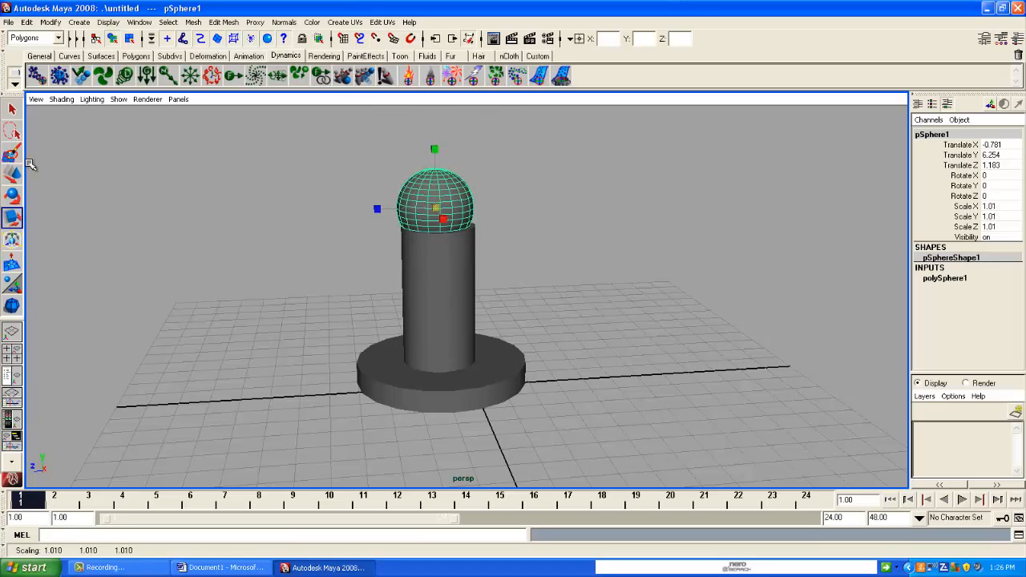
left_click(12, 174)
left_click(616, 258)
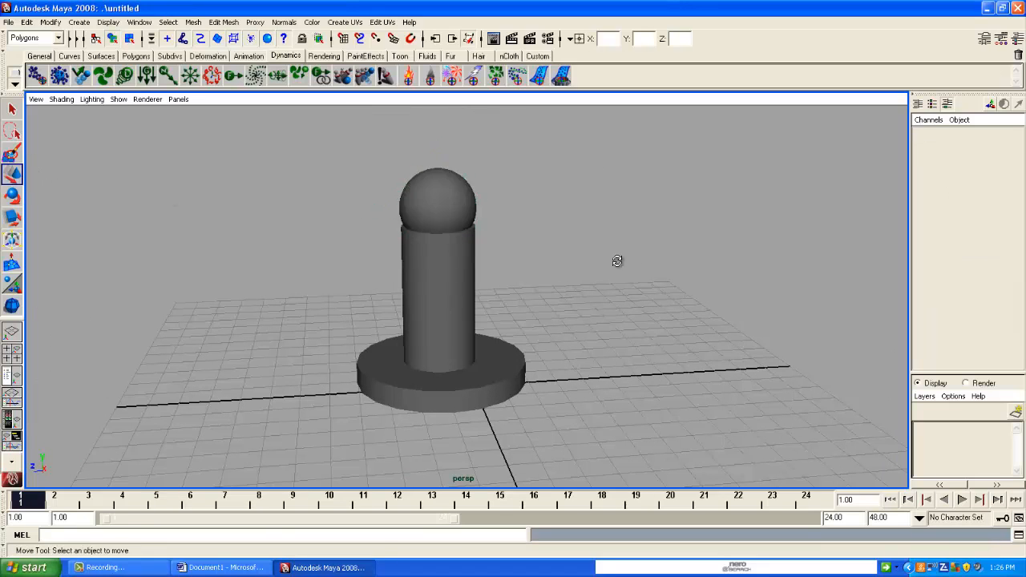
left_click_drag(616, 259, 500, 341, "alt")
Step: Duplicate the upright column and raise the copy above the sphere to about Y 9.495
left_click(474, 265)
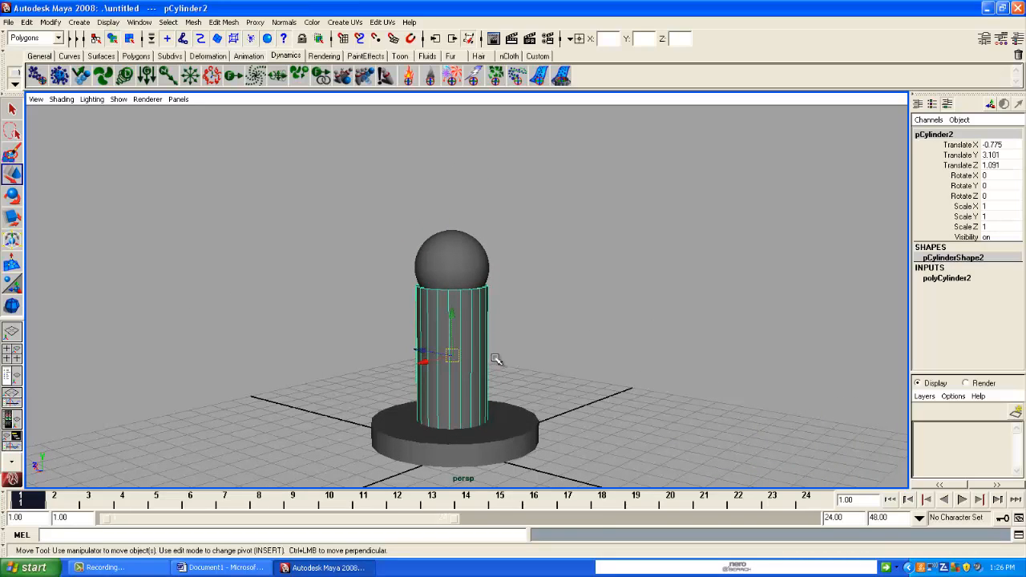
key("ctrl+d")
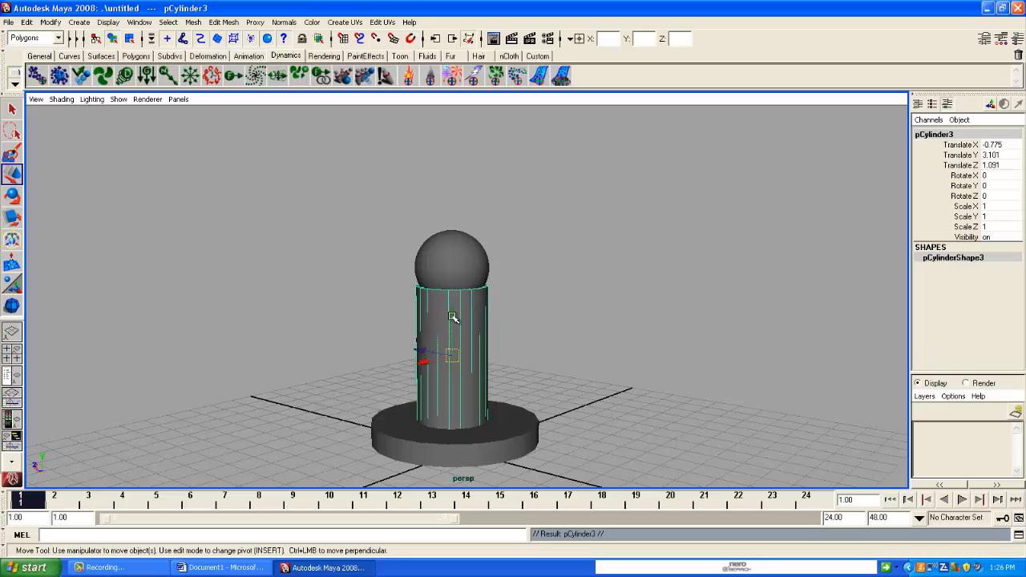
left_click_drag(452, 319, 437, 133)
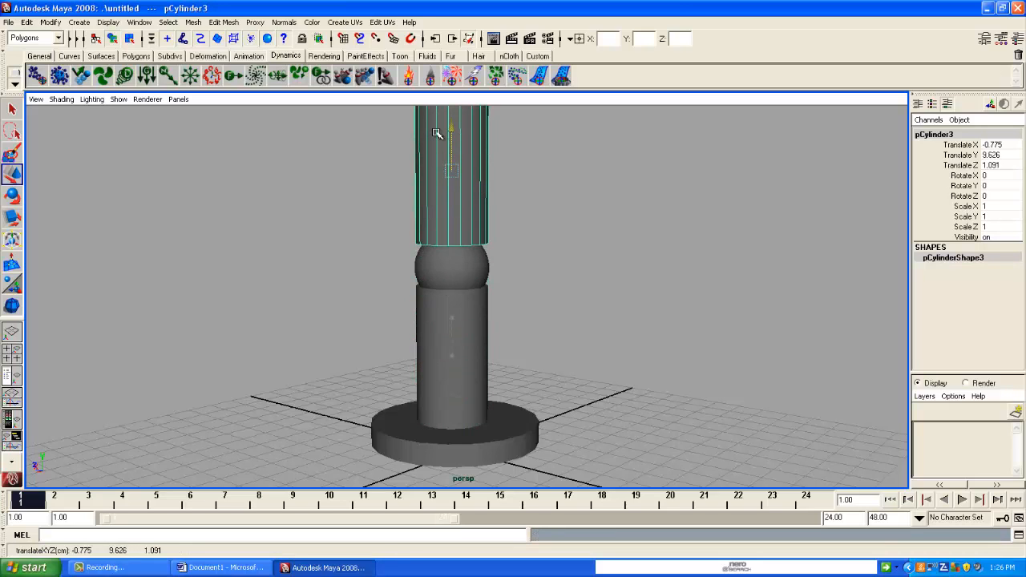
left_click_drag(447, 174, 480, 334, "alt")
left_click(480, 268)
left_click(408, 258)
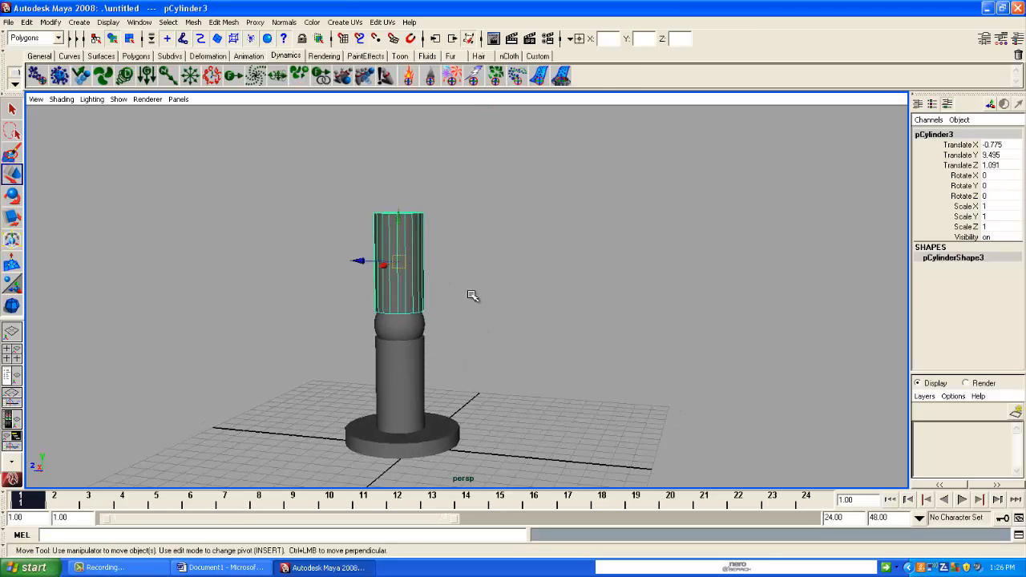
Step: Rotate the upper cylinder to about -40.2 degrees in X and move its lower end onto the sphere joint
left_click(13, 202)
left_click_drag(408, 276, 413, 340, "alt")
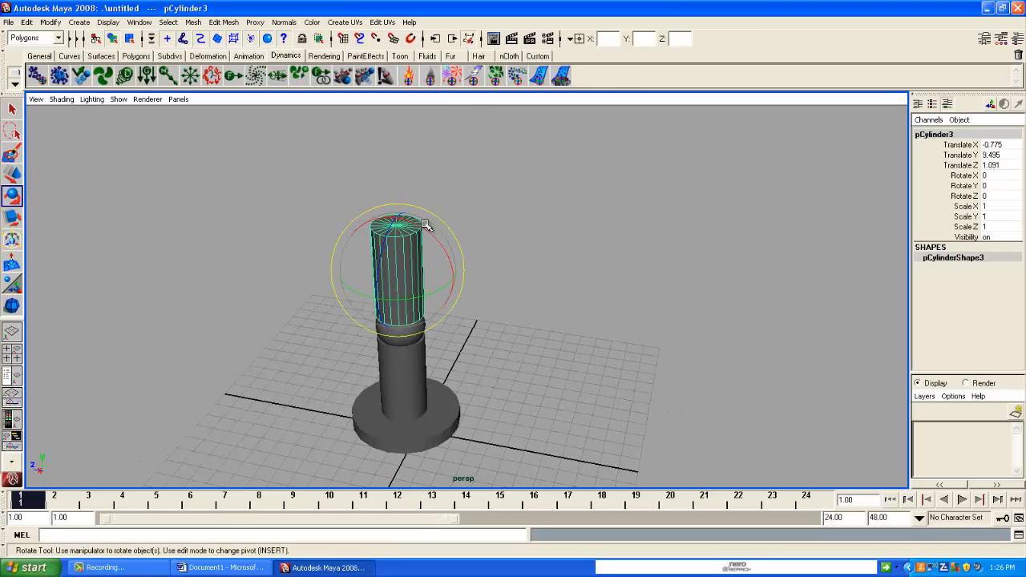
left_click_drag(420, 229, 446, 267)
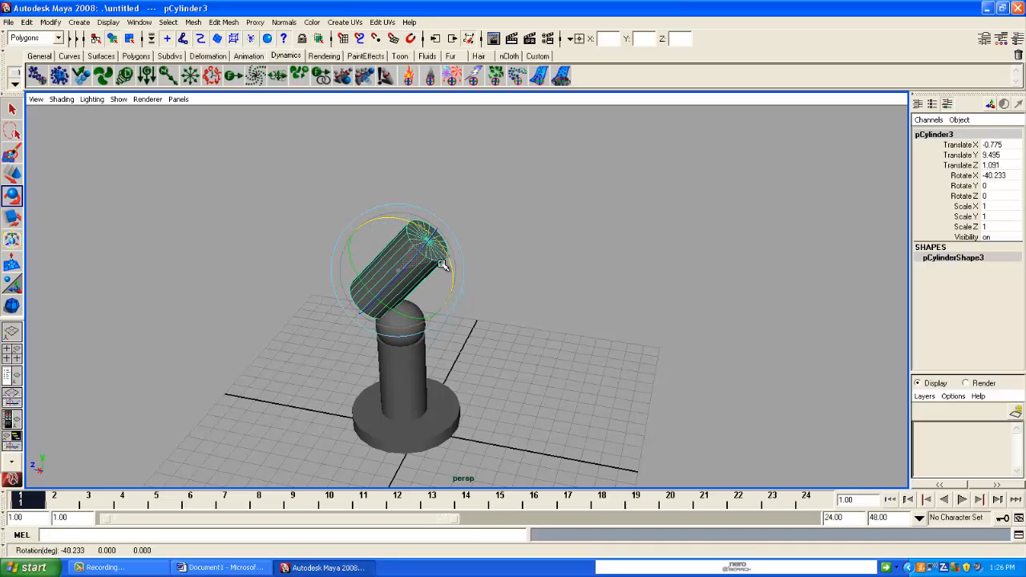
left_click(12, 174)
left_click_drag(384, 344, 524, 337, "alt")
left_click(478, 316)
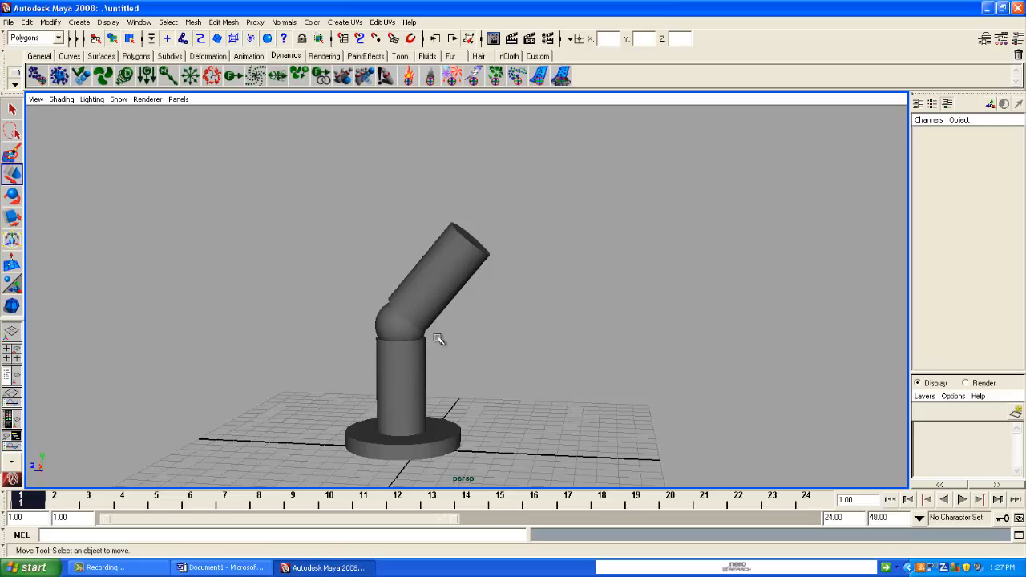
Step: Duplicate the joint sphere and place the copy on the tilted cylinder's upper end, at about X -0.801, Y 11.275, Z -3.119
mouse_move(481, 343)
left_mouse_down("alt")
mouse_move(470, 385)
mouse_move(473, 353)
left_mouse_up("alt")
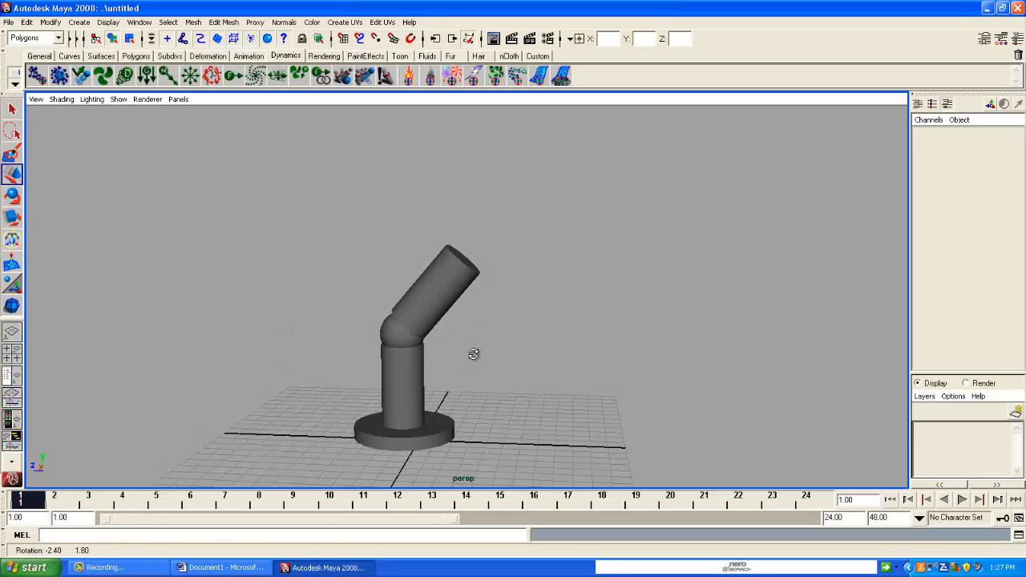
left_click(396, 349)
key("ctrl+d")
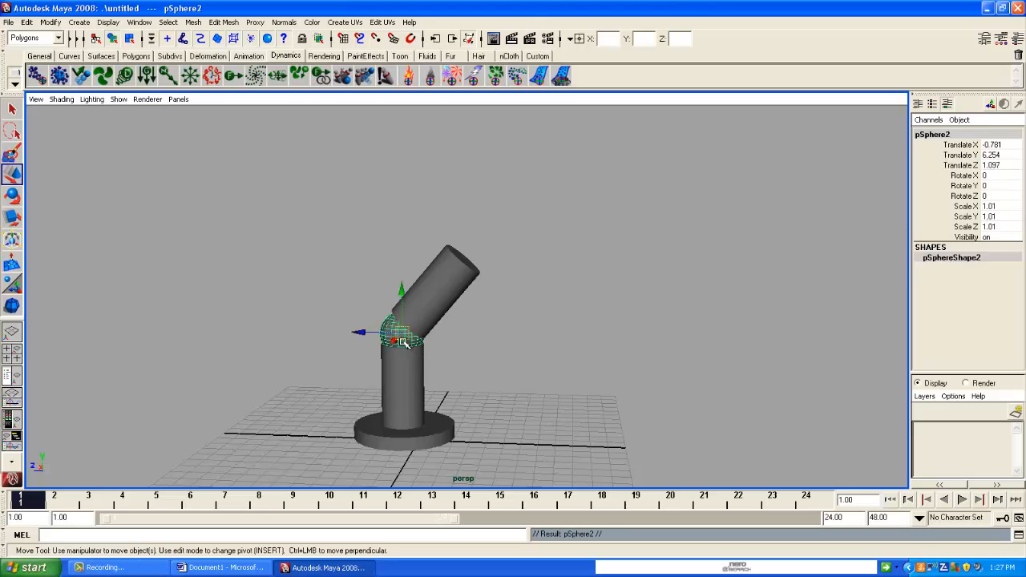
left_click_drag(401, 341, 281, 306)
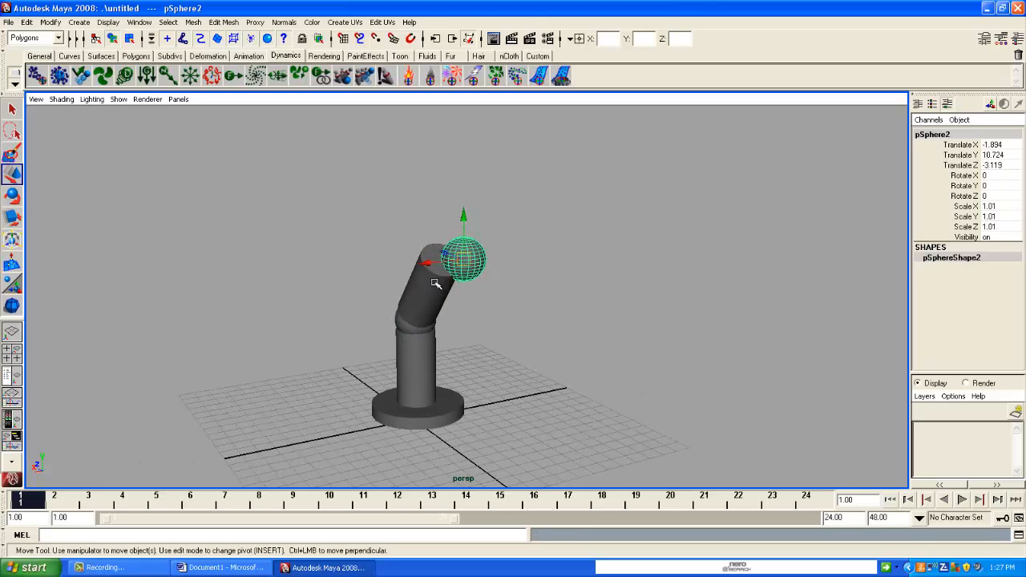
left_click_drag(430, 263, 464, 209)
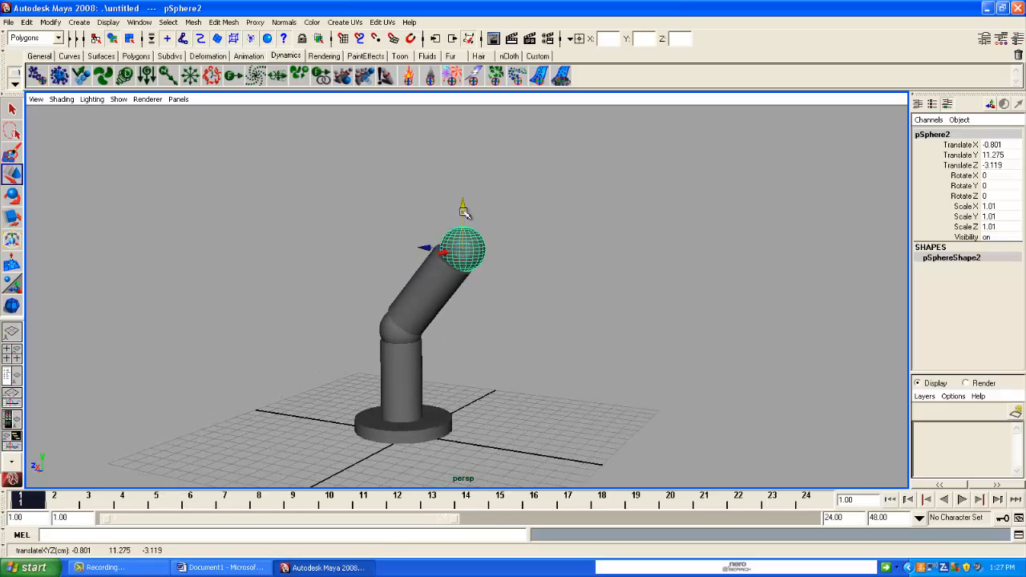
left_click(501, 319)
Step: Duplicate the tilted cylinder and move the copy beyond the upper sphere, at about X -2.444, Y 12.131, Z -6.817
left_click(430, 306)
key("ctrl+d")
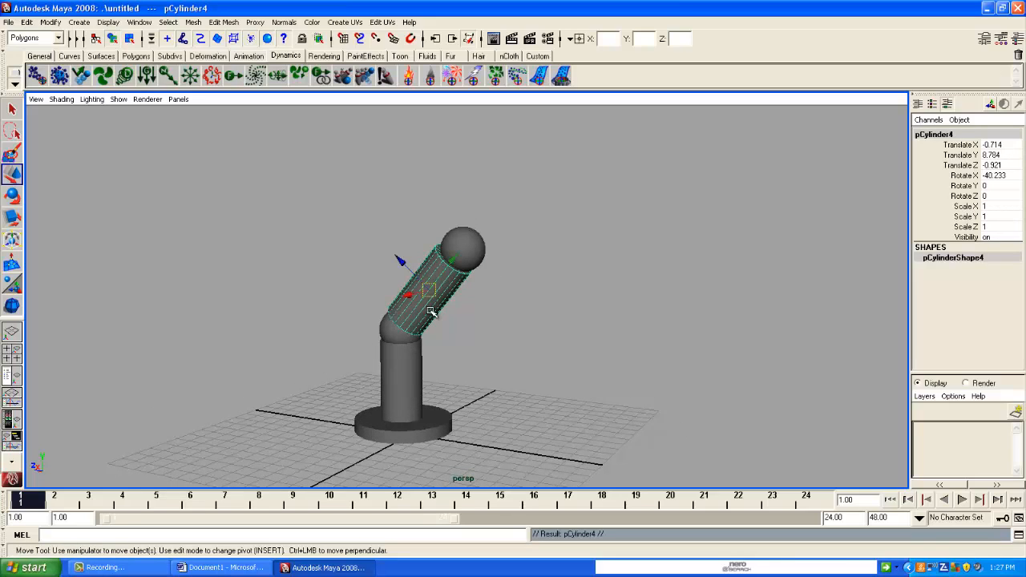
left_click_drag(422, 300, 543, 234, "alt")
Step: Rotate the outer cylinder to about -89.1 degrees in X so it lies nearly horizontal
left_click(12, 196)
left_click_drag(465, 234, 471, 268, "alt")
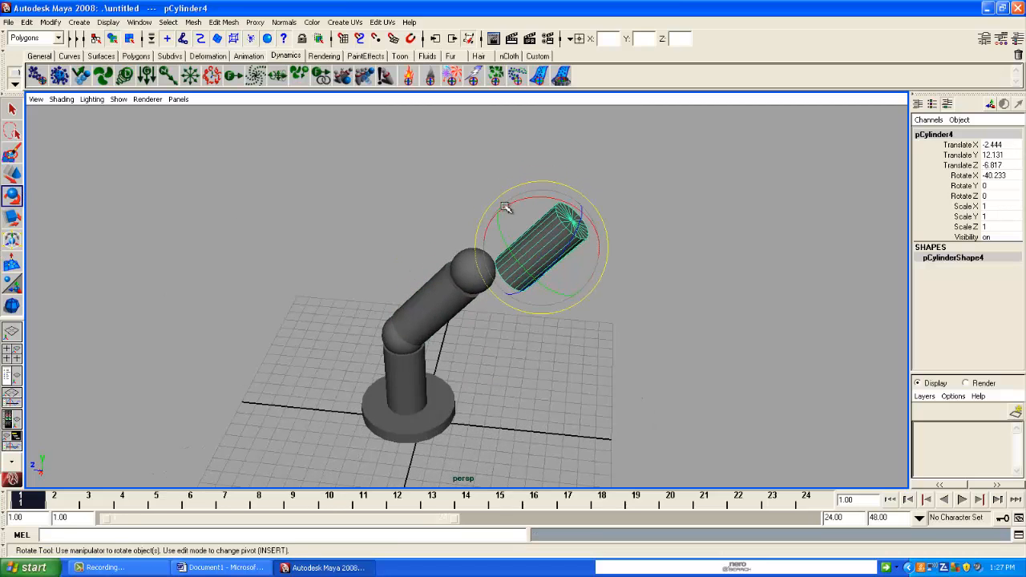
left_click_drag(505, 207, 530, 212)
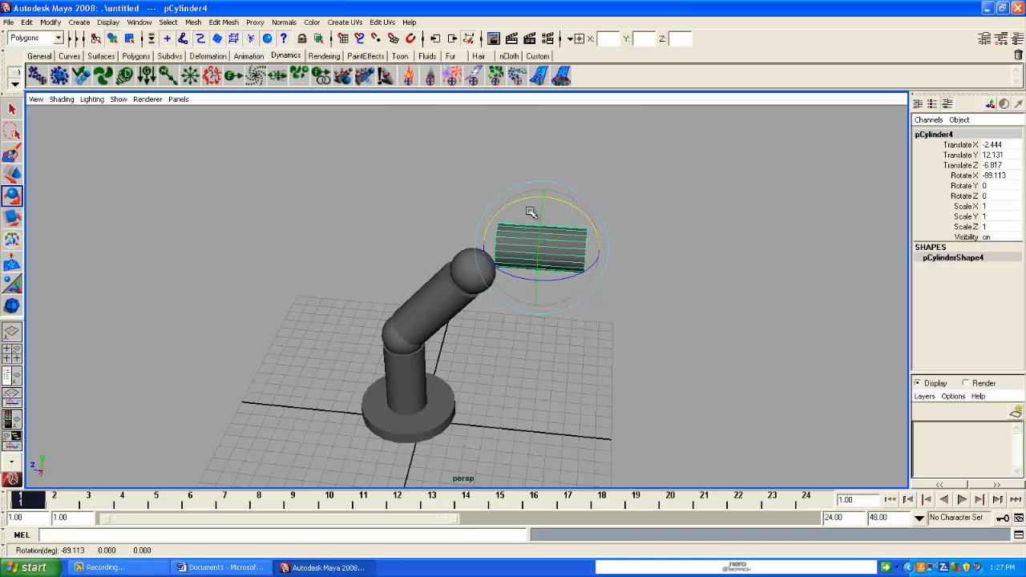
Step: Move the horizontal cylinder against the upper sphere and align it with the arm, at about X -0.944, Y 11.451, Z -6.319
left_click(12, 174)
left_click_drag(581, 232, 495, 268, "alt")
left_click_drag(498, 305, 576, 254)
left_click_drag(551, 309, 549, 295, "alt")
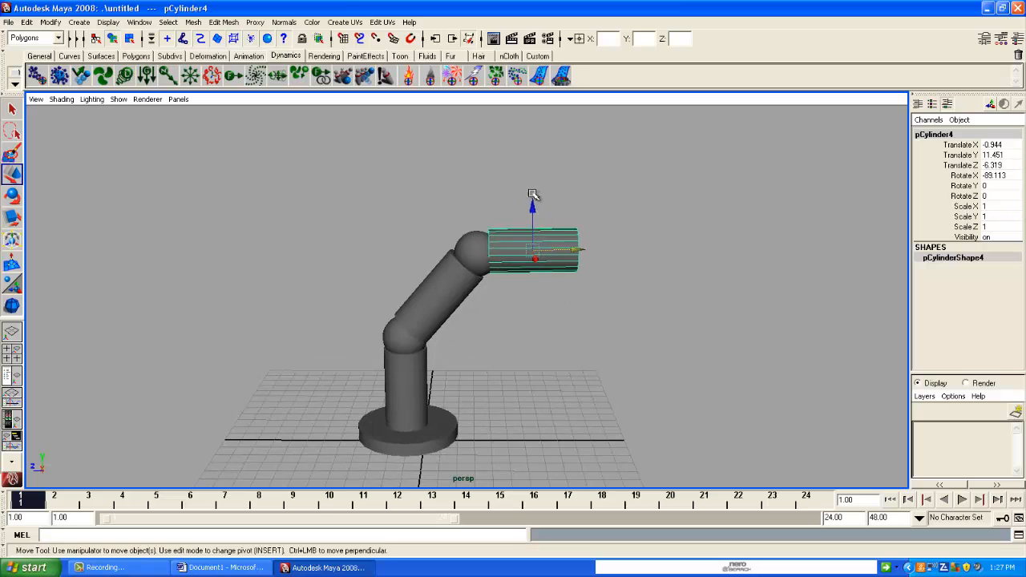
left_click_drag(532, 204, 533, 205)
left_click_drag(584, 253, 432, 263, "alt")
left_click(565, 280)
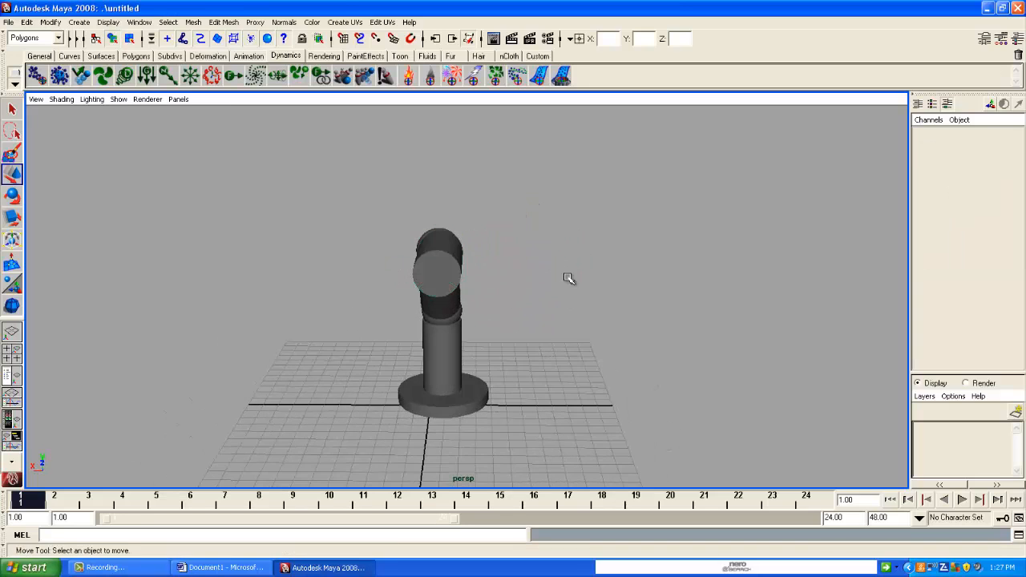
left_click_drag(566, 280, 511, 328, "alt")
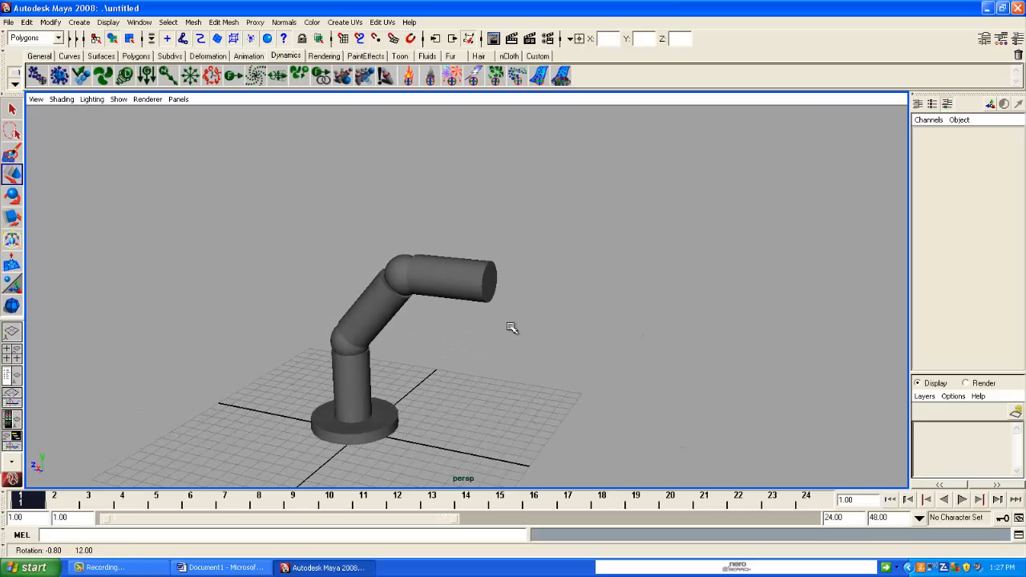
Step: Create a long, thin polygon cube on the grid in front of the arm and ready it for moving
left_click(79, 22)
mouse_move(128, 52)
left_click(266, 70)
left_click_drag(501, 373, 478, 423, "alt")
left_click_drag(481, 411, 480, 405)
key("w")
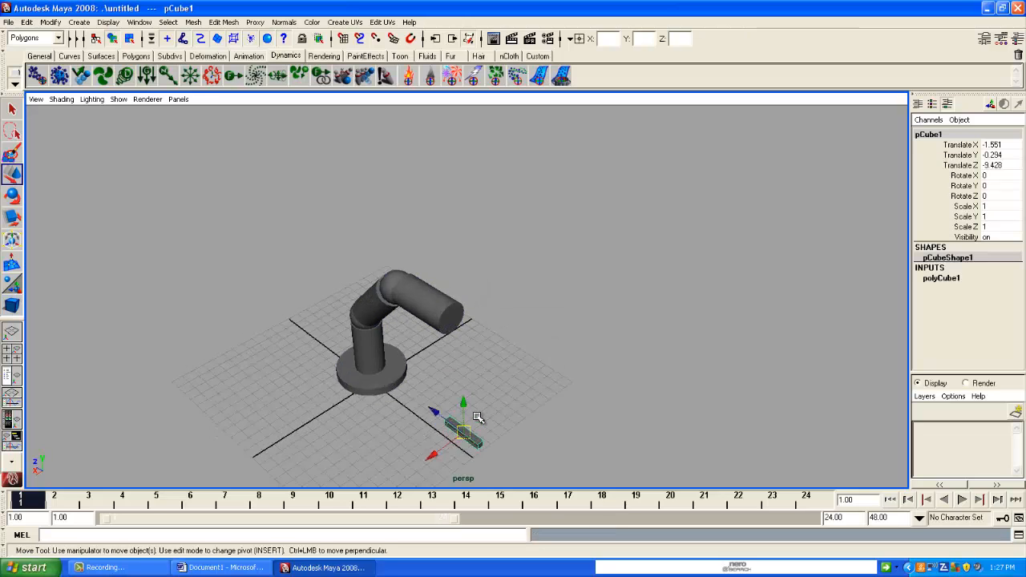
Step: Insert an edge loop around the middle of the long, thin box
scroll(478, 415, "up", 3)
middle_click_drag(470, 402, 437, 277, "alt")
scroll(433, 309, "up", 3)
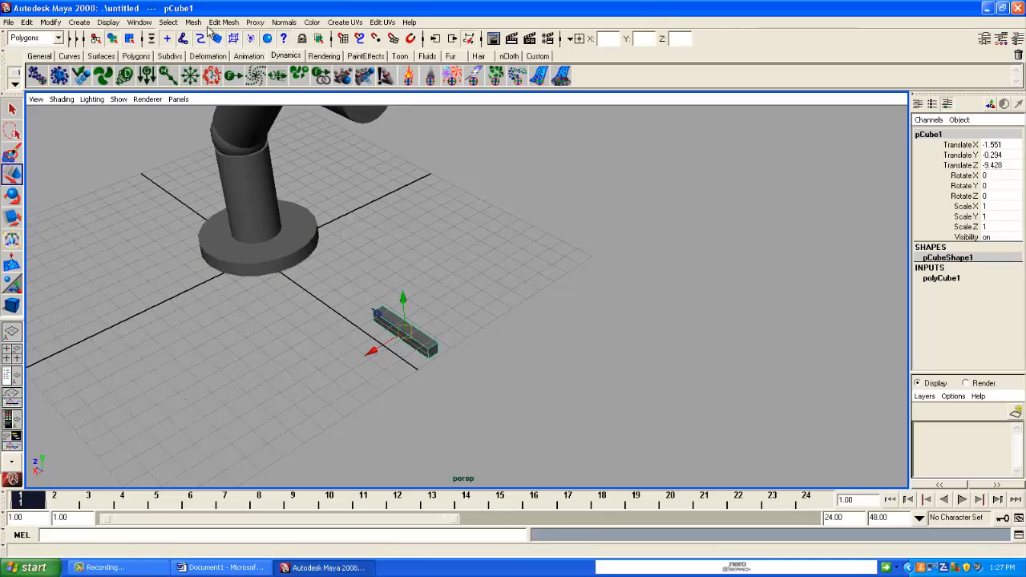
left_click(223, 22)
left_click(253, 119)
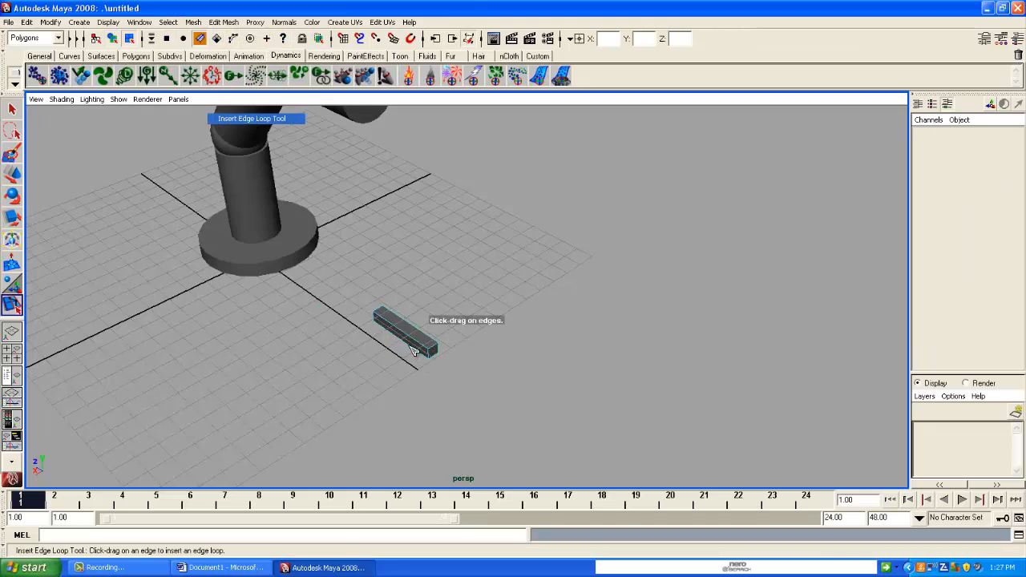
left_click_drag(411, 342, 397, 335)
key("q")
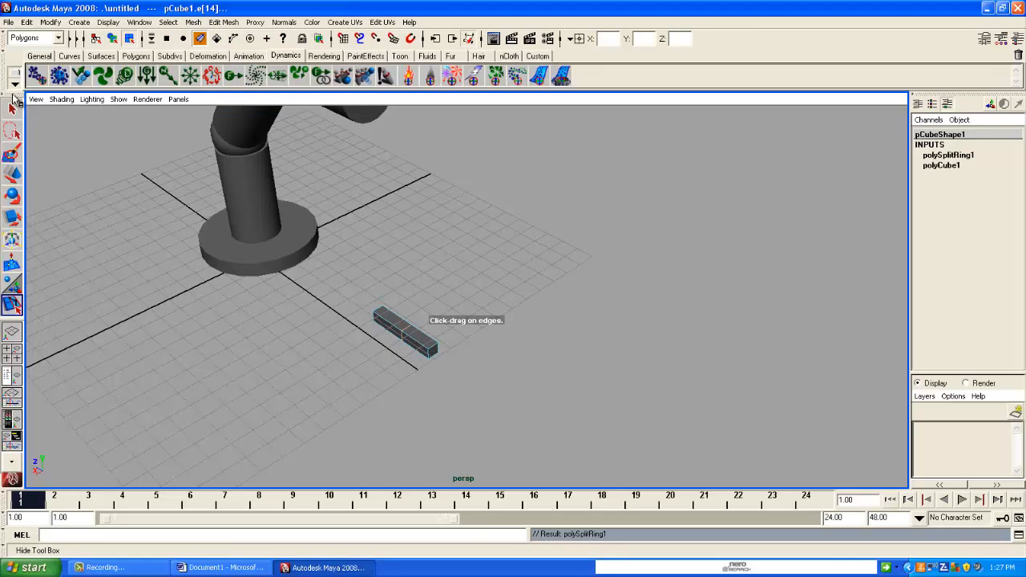
Step: Move the box's end face sideways to bend it at the edge loop, then return to object selection with the box selected
right_click_drag(405, 336, 376, 331)
mouse_move(417, 344)
left_mouse_down("alt")
mouse_move(429, 357)
mouse_move(403, 374)
mouse_move(393, 361)
mouse_move(412, 365)
mouse_move(419, 345)
mouse_move(408, 350)
left_mouse_up("alt")
left_click(11, 174)
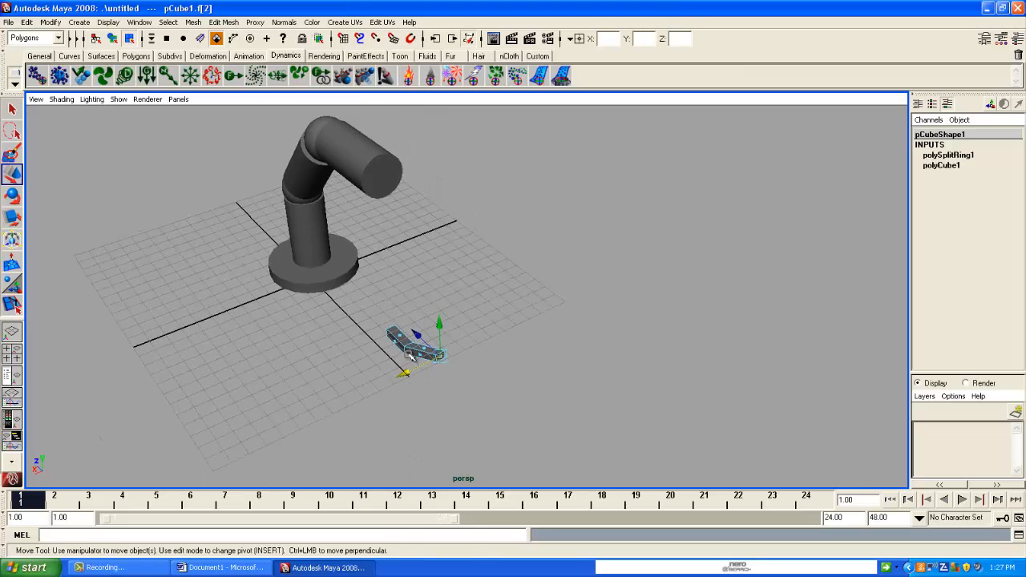
mouse_move(408, 346)
right_mouse_down()
mouse_move(412, 339)
mouse_move(406, 347)
right_mouse_up()
left_click(406, 347)
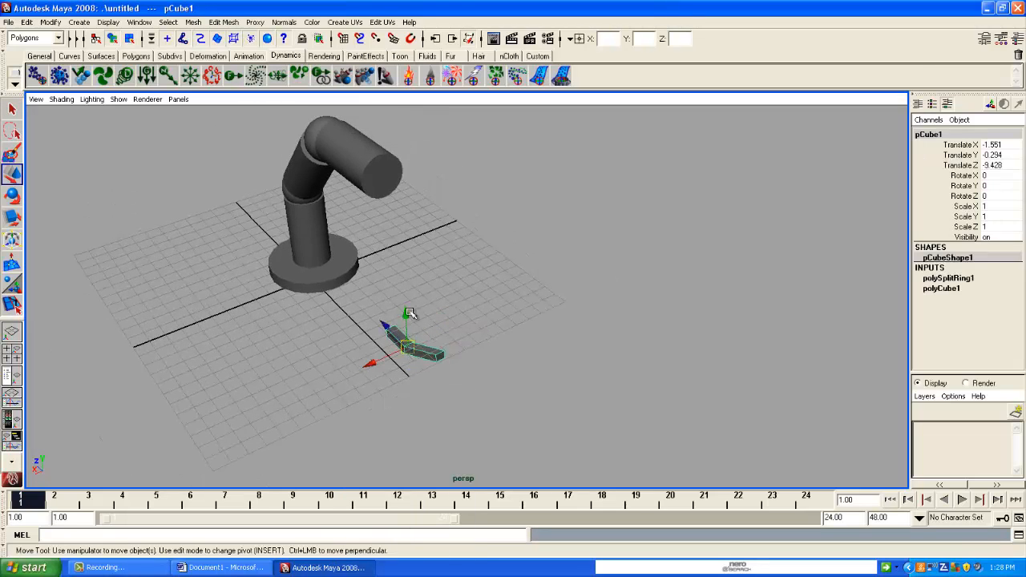
Step: Raise the bent box to the arm's open end, at about Y 11.436, and scale it uniformly to about 0.689
left_click_drag(409, 313, 415, 335)
left_click(15, 224)
left_click(9, 175)
Step: Duplicate the bent gripper finger and mirror the copy by setting its Scale X to -0.689
key("ctrl+d")
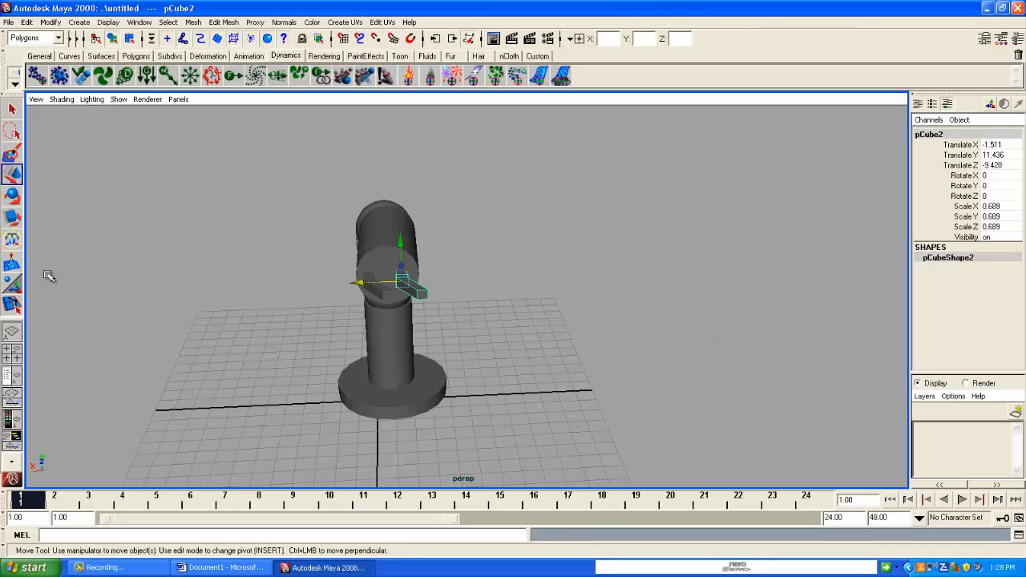
left_click(12, 217)
middle_click_drag(345, 286, 346, 286)
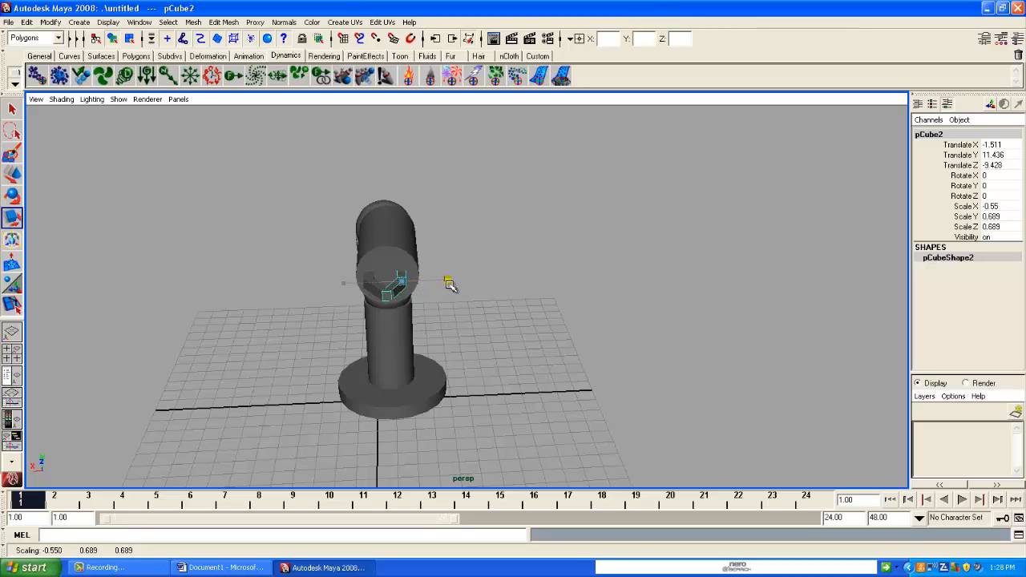
double_click(992, 207)
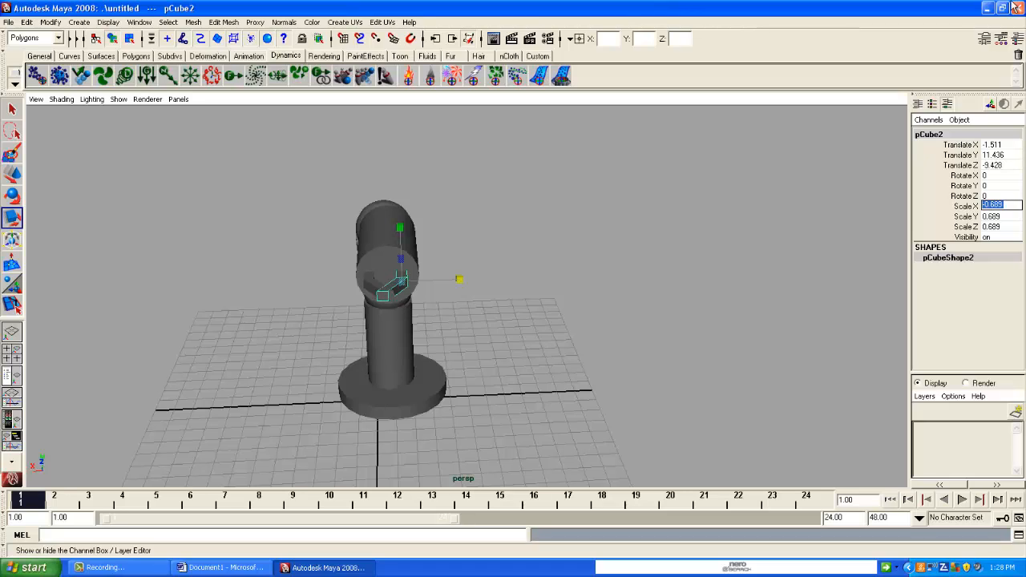
Step: Move the mirrored finger to about X -1.909 so it faces the first finger at the end of the horizontal cylinder
left_click(13, 174)
left_click_drag(337, 320, 486, 334, "alt")
left_click(566, 332)
scroll(529, 343, "up", 2)
left_click(486, 334)
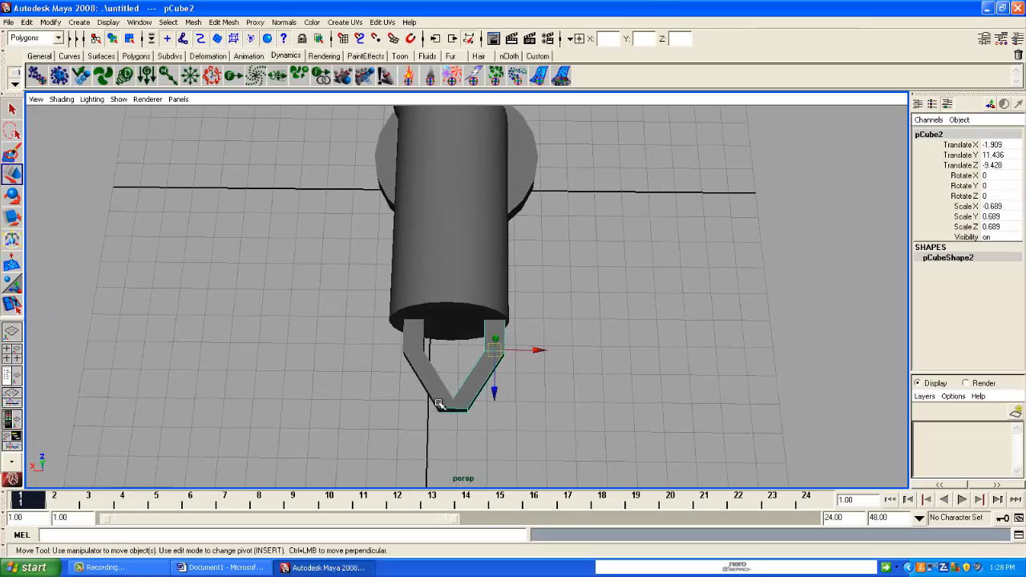
Step: Scale the mirrored finger down to about 0.519, shrink the other finger to match and fit it against the arm's end
key("r")
left_click_drag(490, 358, 480, 351)
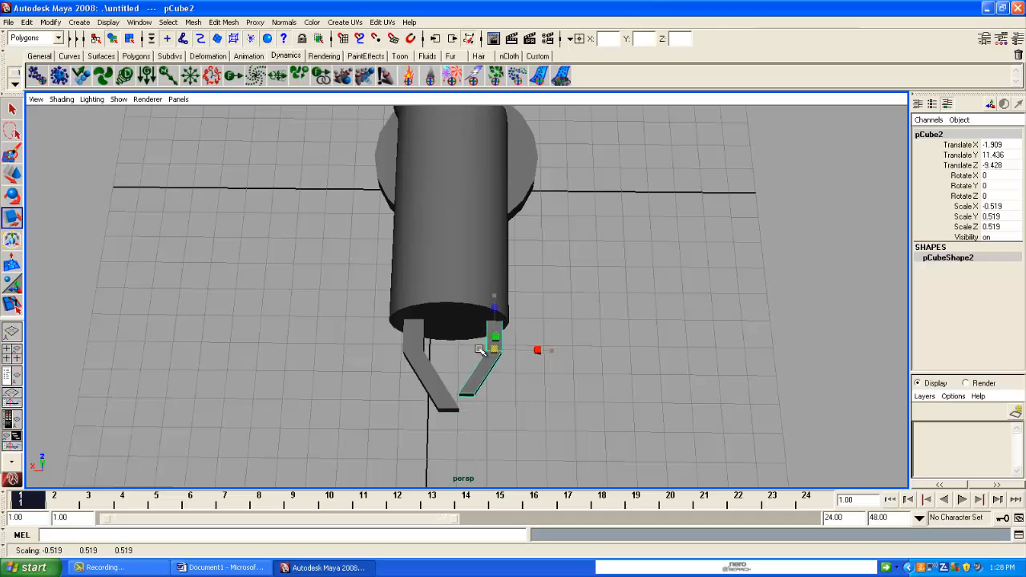
left_click(425, 372)
left_click_drag(413, 347, 419, 300)
left_click(12, 173)
left_click(543, 382)
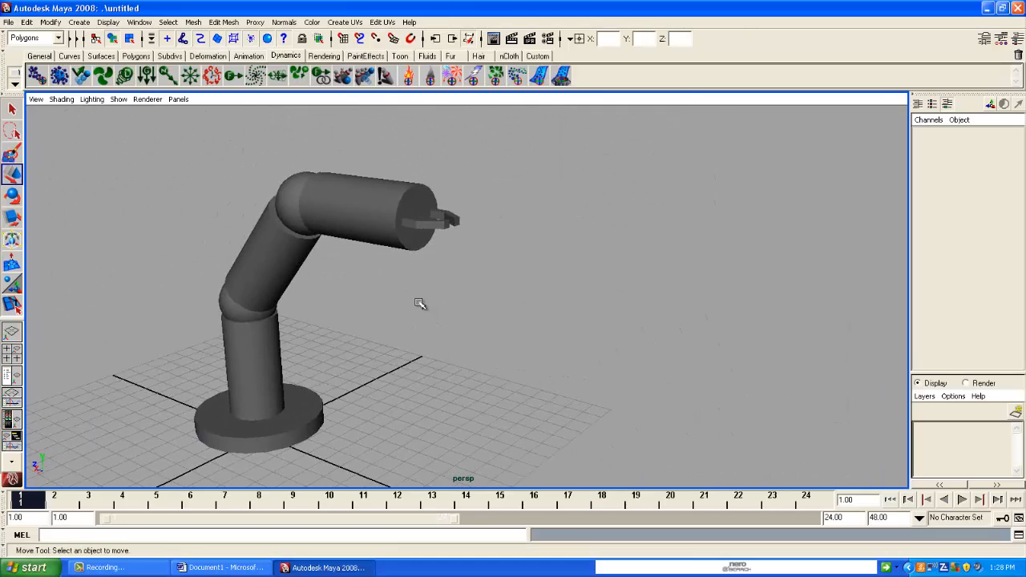
Step: Switch to the side view and select all parts of the robotic arm
right_click_drag(419, 300, 475, 311, "alt")
left_click_drag(476, 311, 508, 346, "alt")
key("space")
key("a")
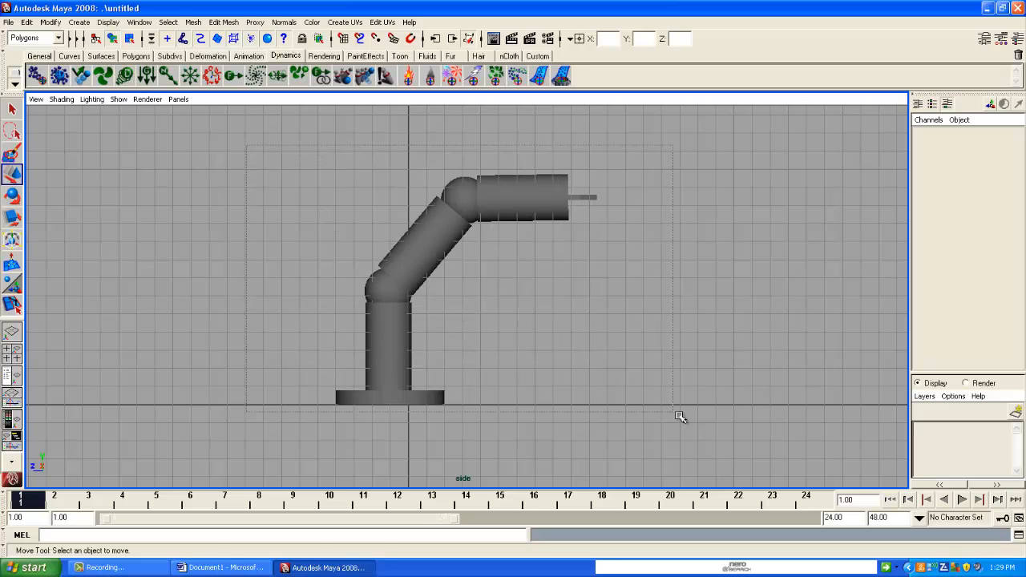
left_click_drag(679, 416, 687, 422)
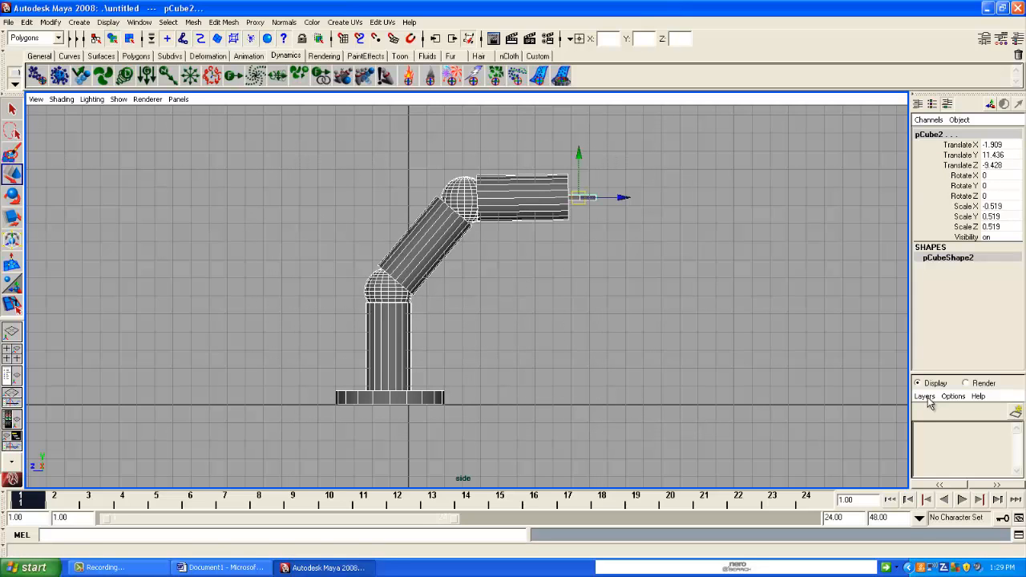
left_click(1020, 38)
left_click(1020, 38)
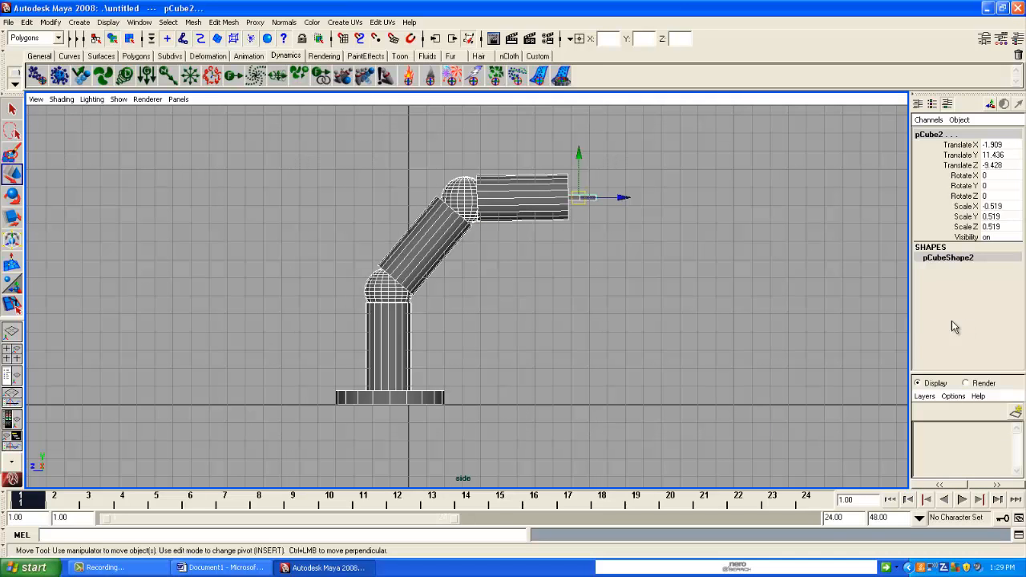
Step: Create an empty display layer and rename it Robot
left_click(924, 396)
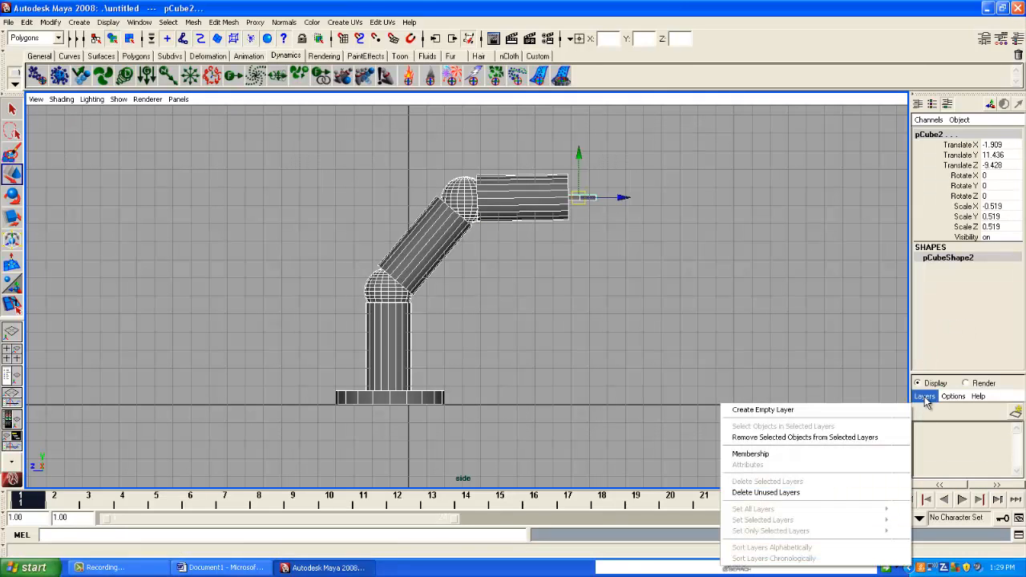
left_click(859, 409)
left_click(964, 431)
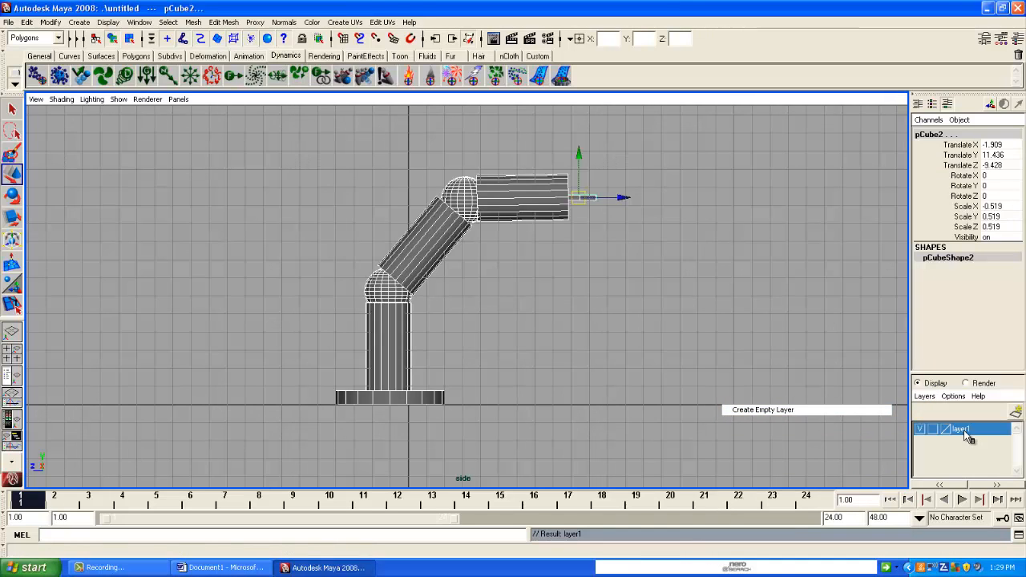
double_click(963, 429)
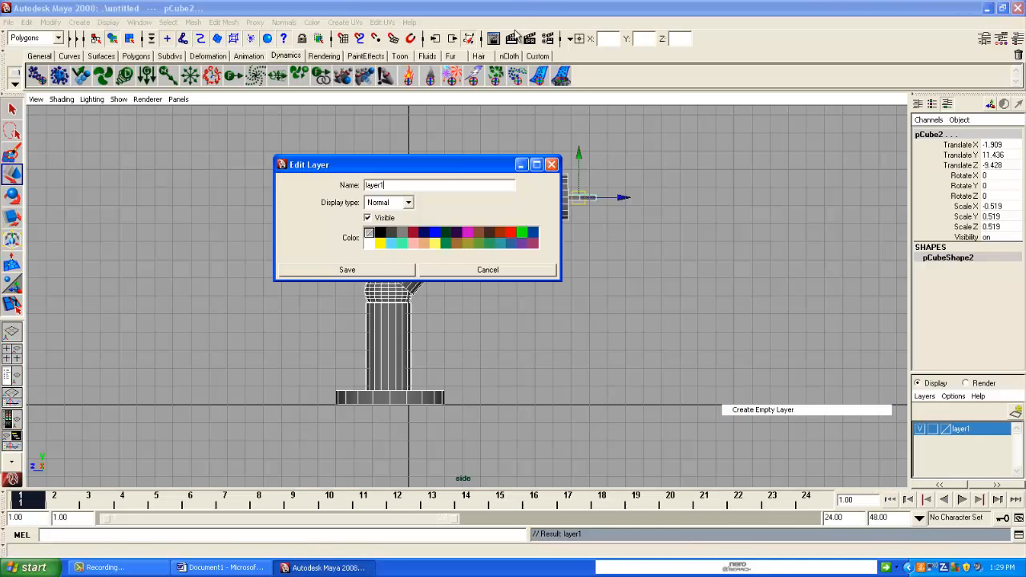
left_click_drag(338, 189, 330, 188)
left_click(323, 272)
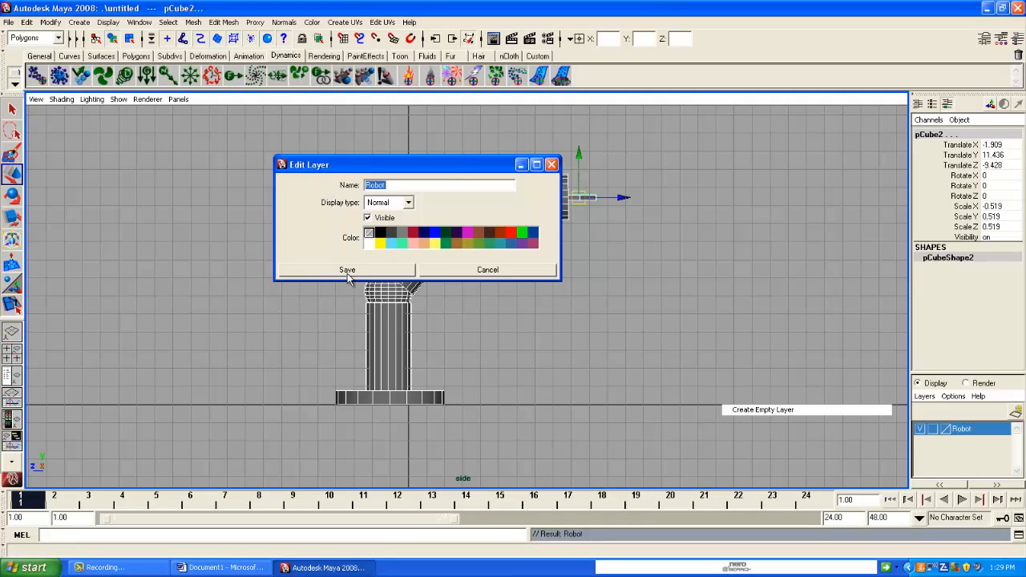
Step: Add the selected arm parts to the Robot layer and toggle the layer's visibility to check its membership
right_click(964, 430)
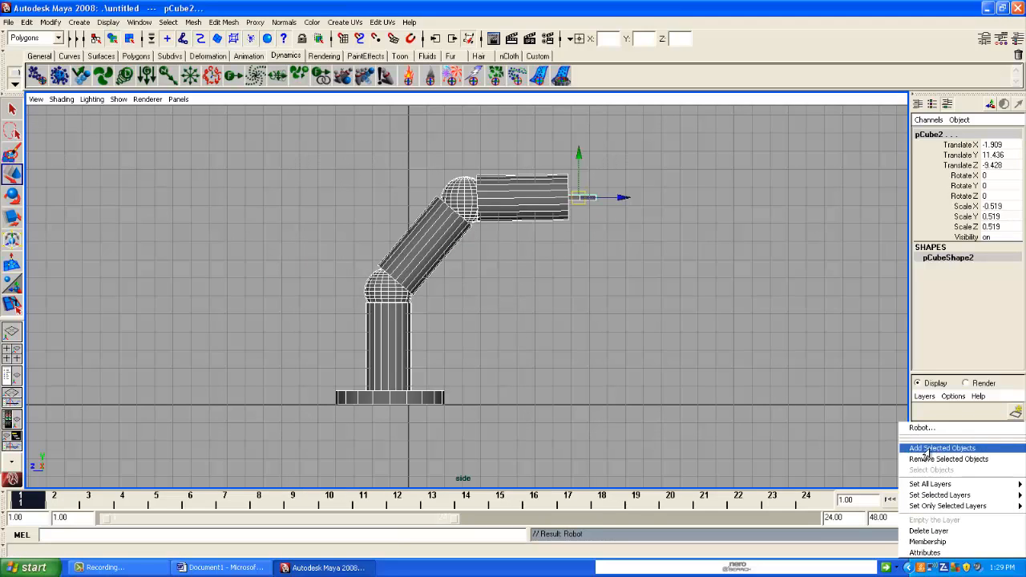
left_click(931, 448)
left_click(921, 431)
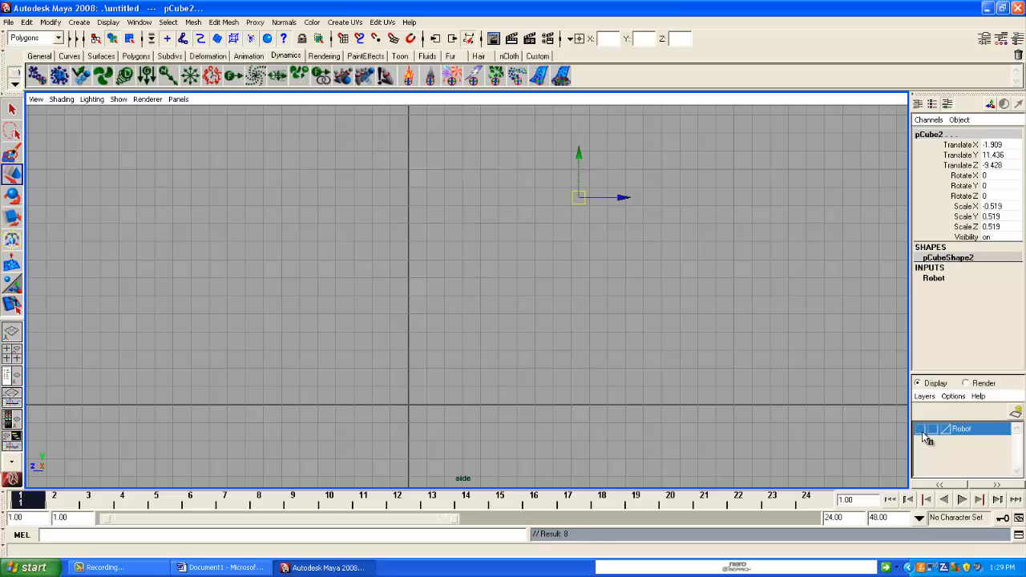
left_click(921, 431)
left_click(922, 431)
left_click(921, 431)
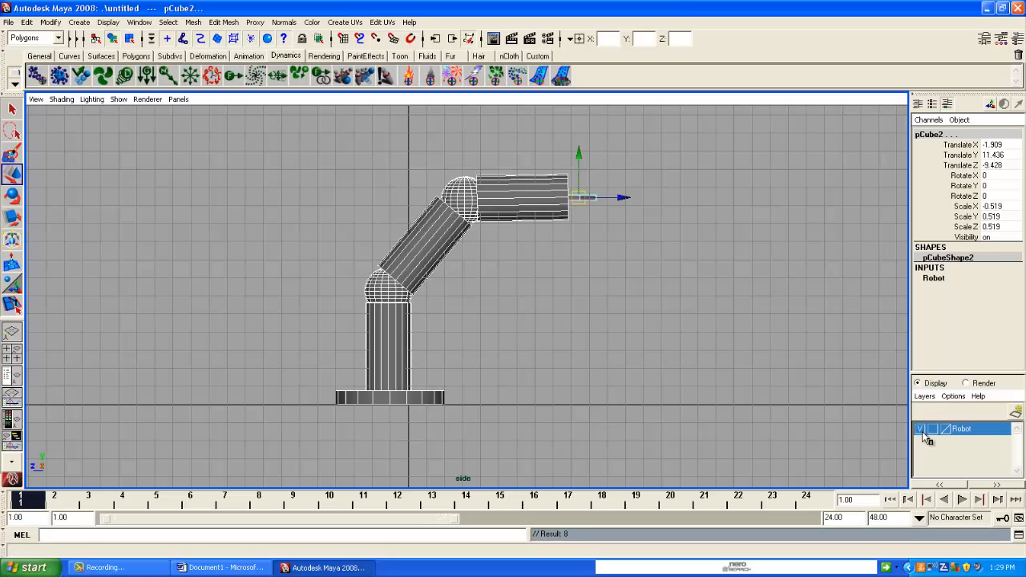
left_click(921, 431)
left_click(922, 431)
Step: Set the Robot layer to Reference, display the side view in wireframe and test box-selecting the arm
left_click(933, 431)
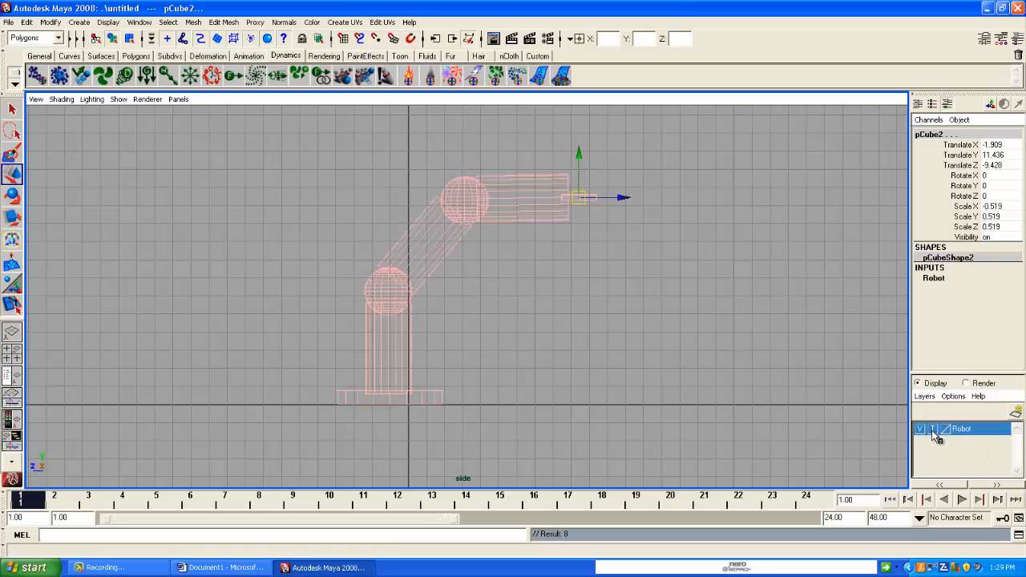
left_click(769, 440)
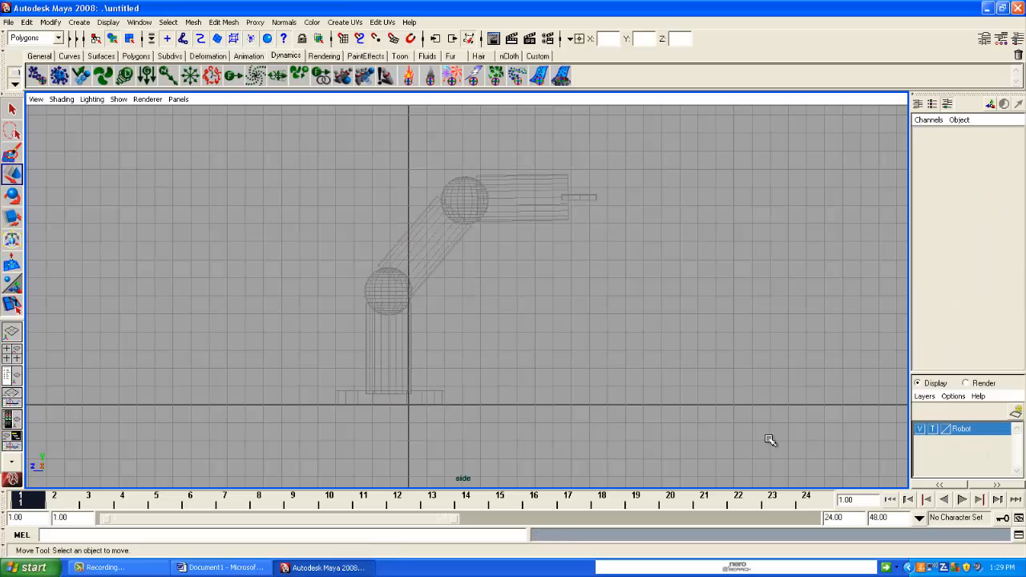
left_click(933, 430)
key("4")
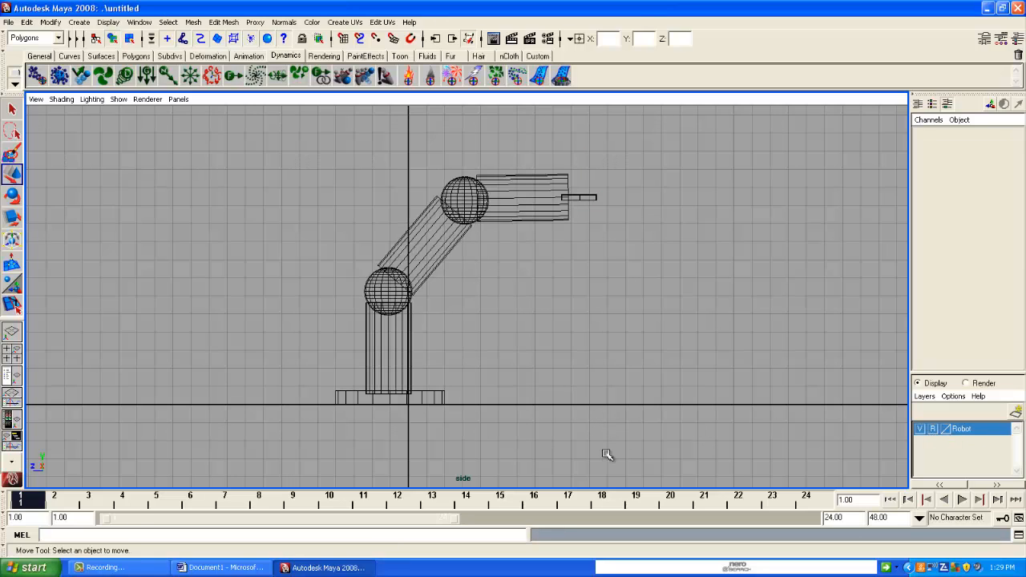
left_click_drag(357, 258, 496, 382)
left_click_drag(407, 171, 550, 334)
Step: Switch to the Animation menu set and place the first skeleton joint in the base with the Joint tool, at about Y 0.206, Z 1.194
scroll(358, 430, "up", 3)
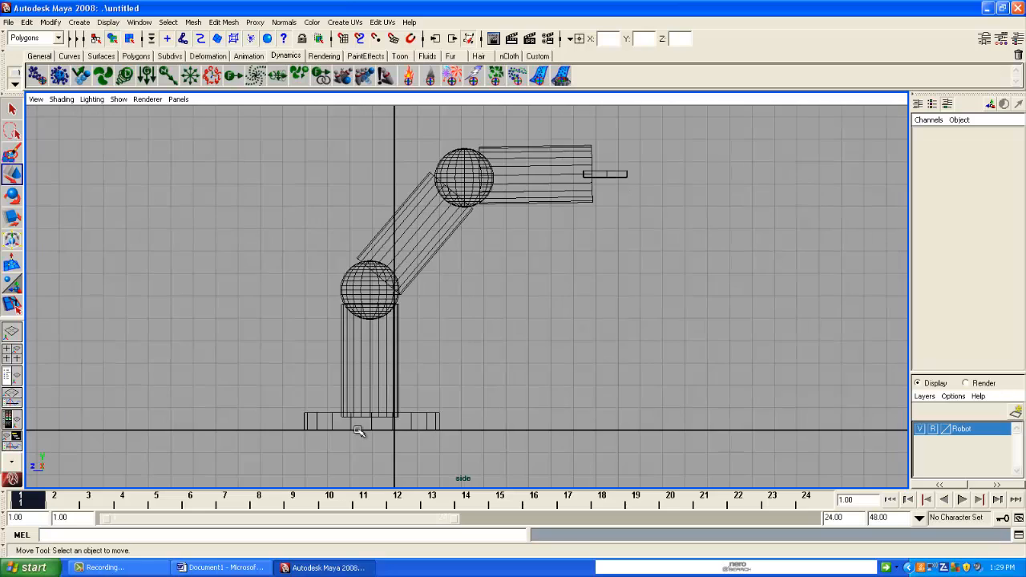
scroll(359, 429, "down", 1)
middle_click_drag(397, 422, 365, 410, "alt")
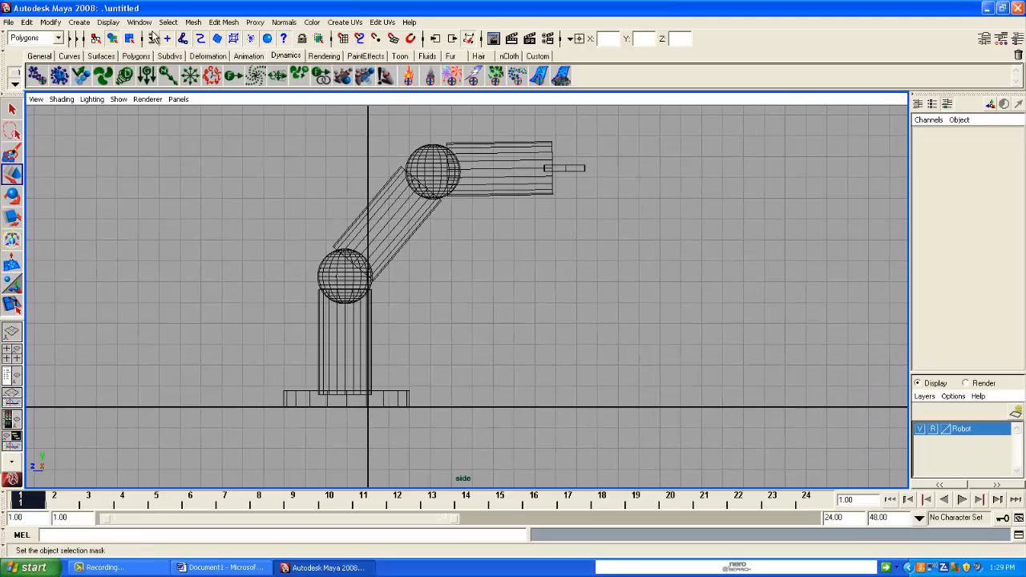
left_click(32, 38)
left_click(24, 52)
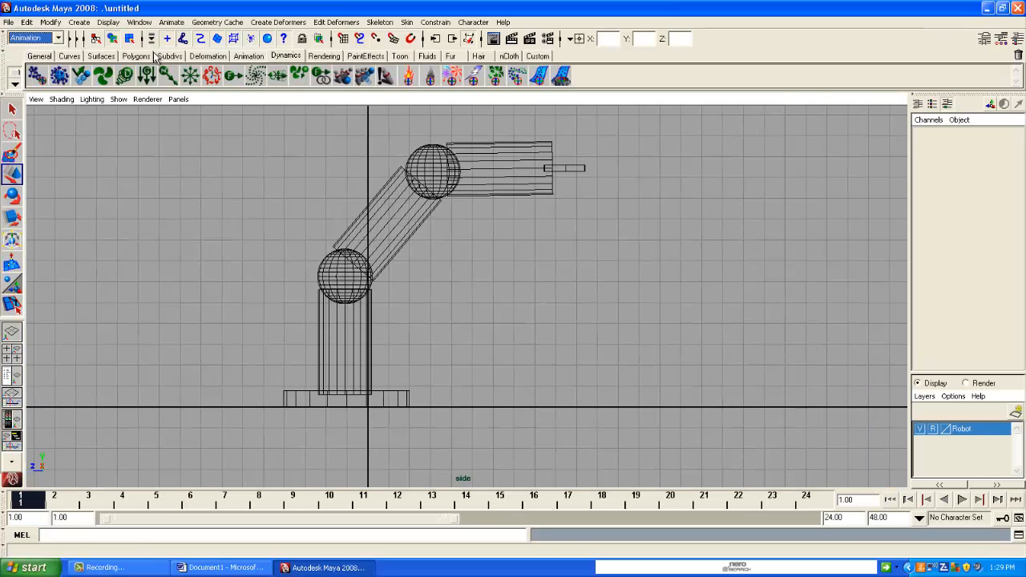
left_click(390, 23)
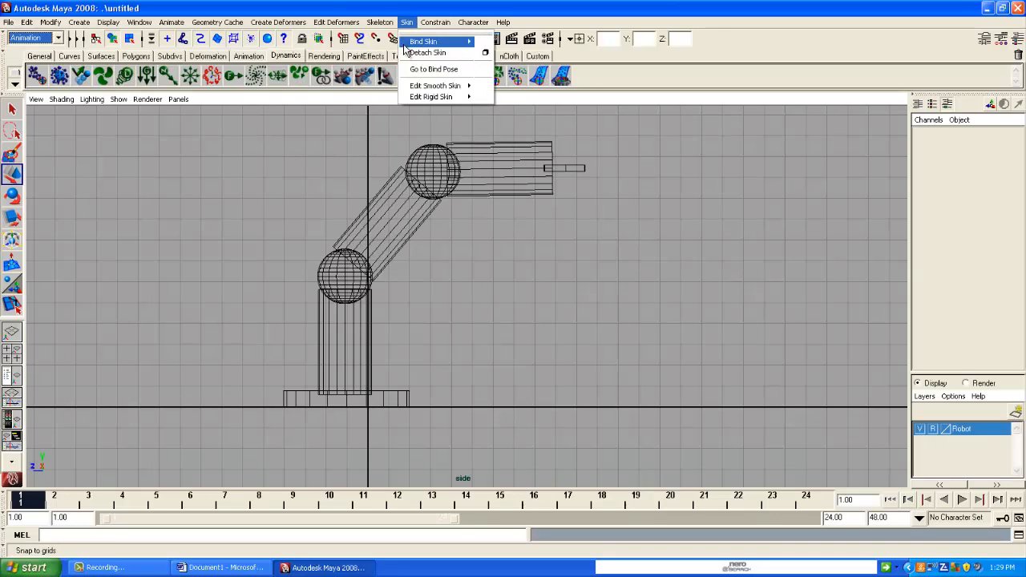
left_click(392, 41)
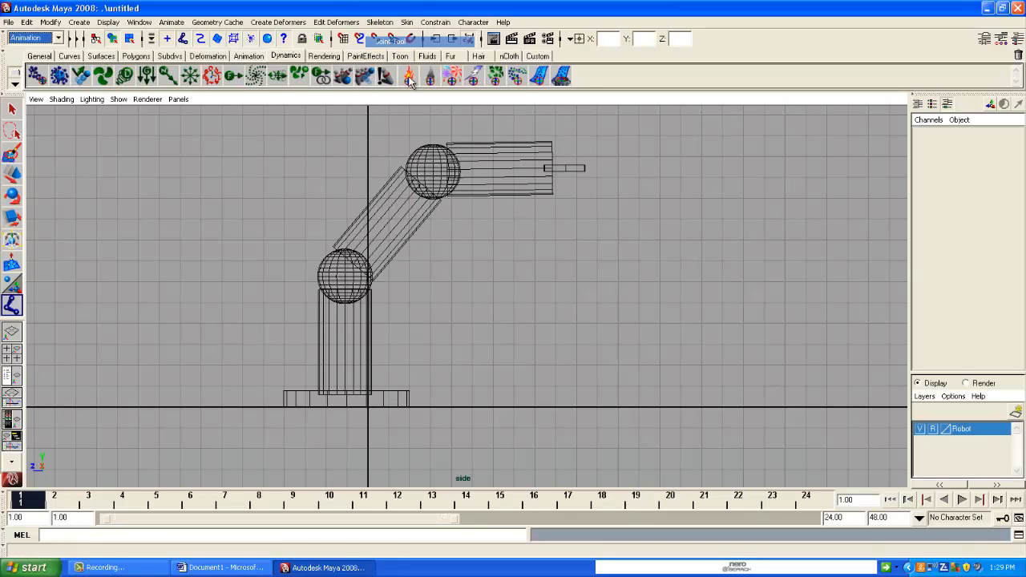
left_click(345, 400)
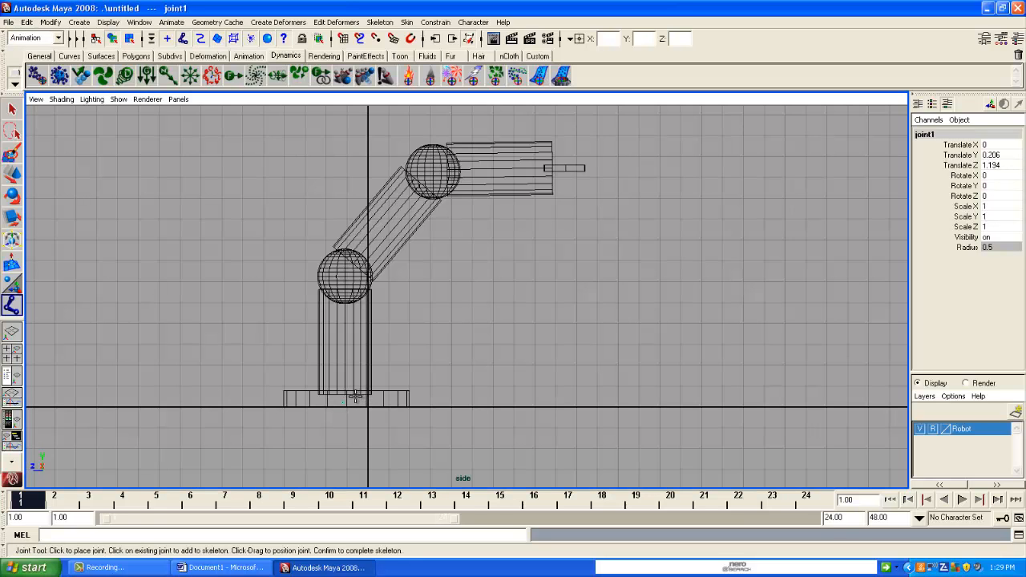
Step: Add joints at the lower end of the vertical cylinder and at the centre of the lower sphere
scroll(355, 395, "up", 6)
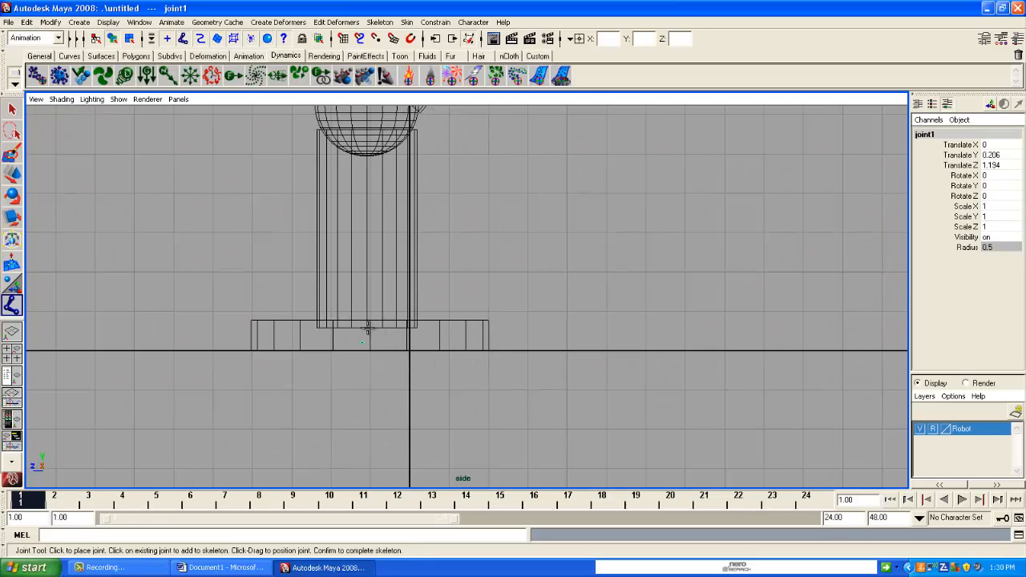
left_click(366, 328)
middle_click_drag(416, 314, 422, 407, "alt")
left_click(376, 200)
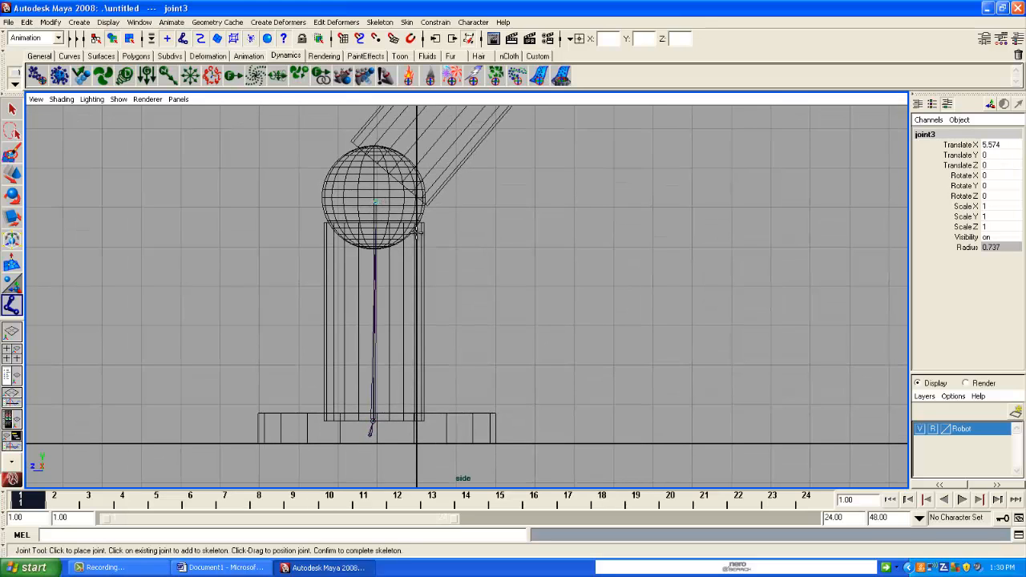
Step: Continue the joint chain with joints at the tilted cylinder's lower end, the upper sphere's centre and the horizontal cylinder's inner end
scroll(441, 245, "down", 2)
middle_click_drag(442, 245, 353, 345, "alt")
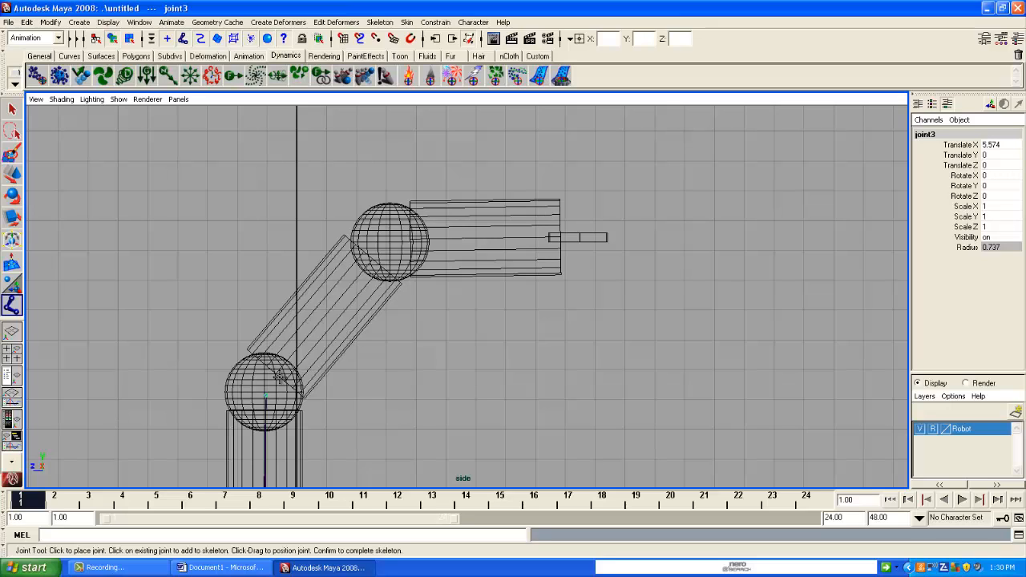
left_click(283, 388)
left_click(387, 242)
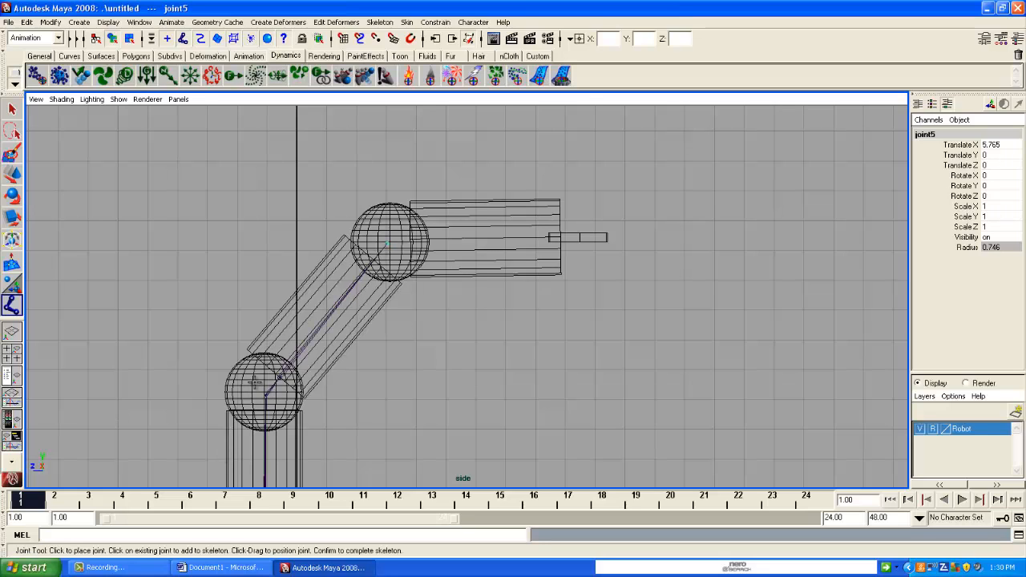
left_click(412, 240)
right_click_drag(411, 239, 492, 260, "alt")
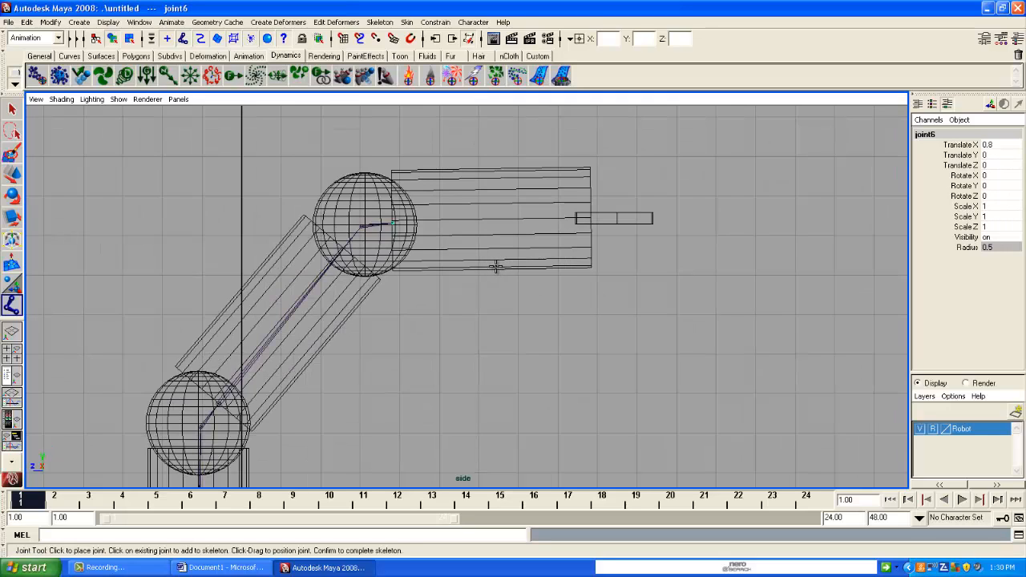
Step: Finish the joint chain and move its root joint to X -0.589 in the front view to centre the skeleton in the arm
key("w")
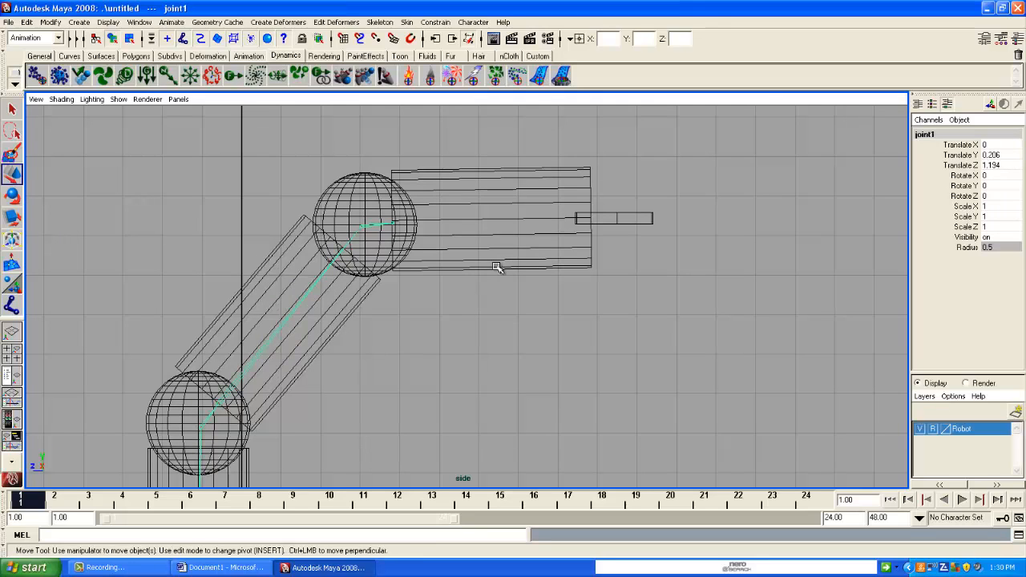
key("space")
left_click_drag(497, 267, 496, 278)
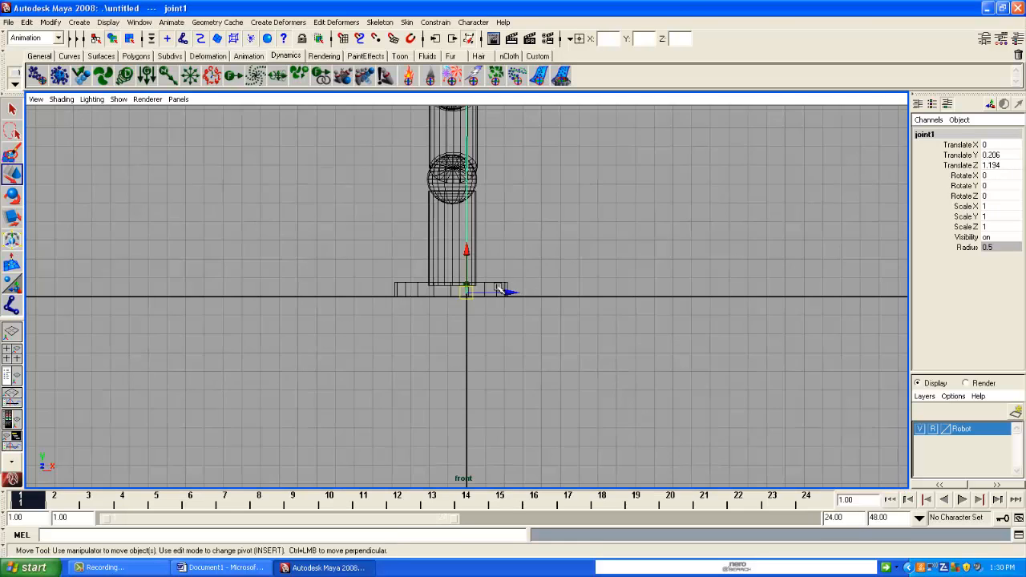
middle_click_drag(496, 278, 505, 350, "alt")
left_click_drag(510, 352, 499, 351)
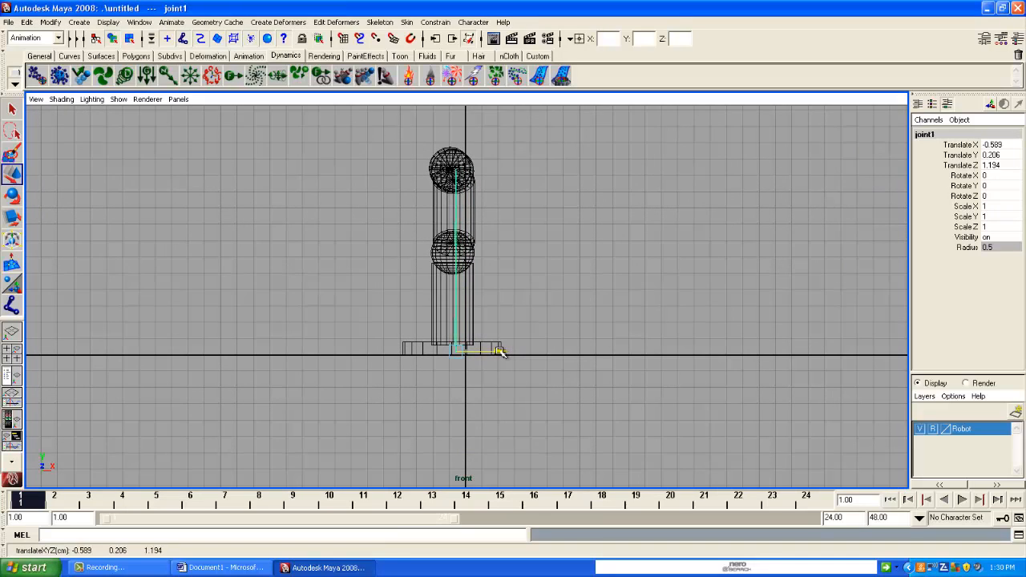
left_click(581, 321)
Step: Set the joint display size to 0.58
key("space")
left_click_drag(573, 322, 568, 295)
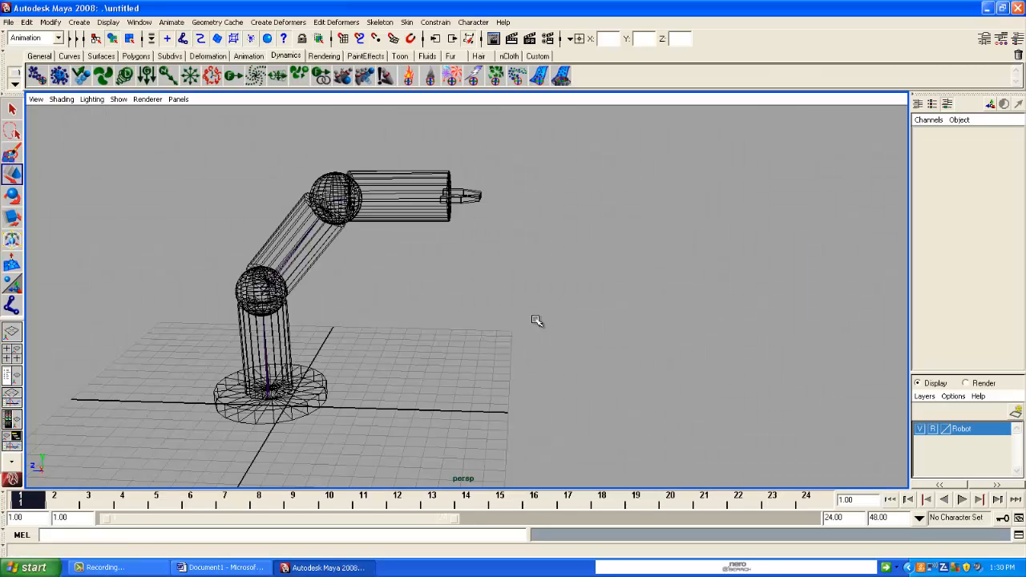
key("space")
left_click_drag(398, 374, 429, 375)
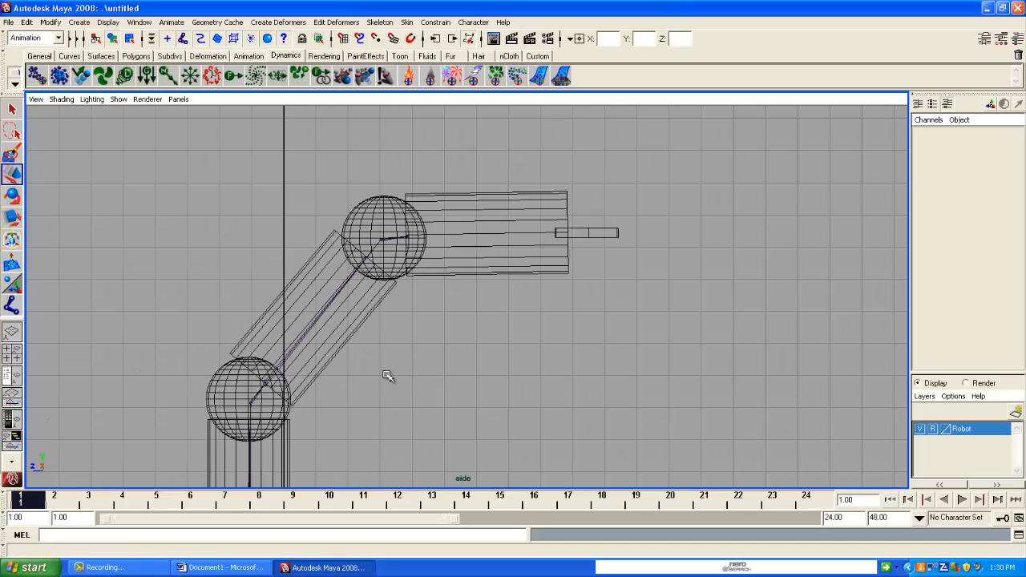
right_click_drag(389, 375, 403, 331, "alt")
middle_click_drag(403, 330, 493, 216, "alt")
right_click_drag(492, 217, 459, 269, "alt")
middle_click_drag(459, 269, 454, 287, "alt")
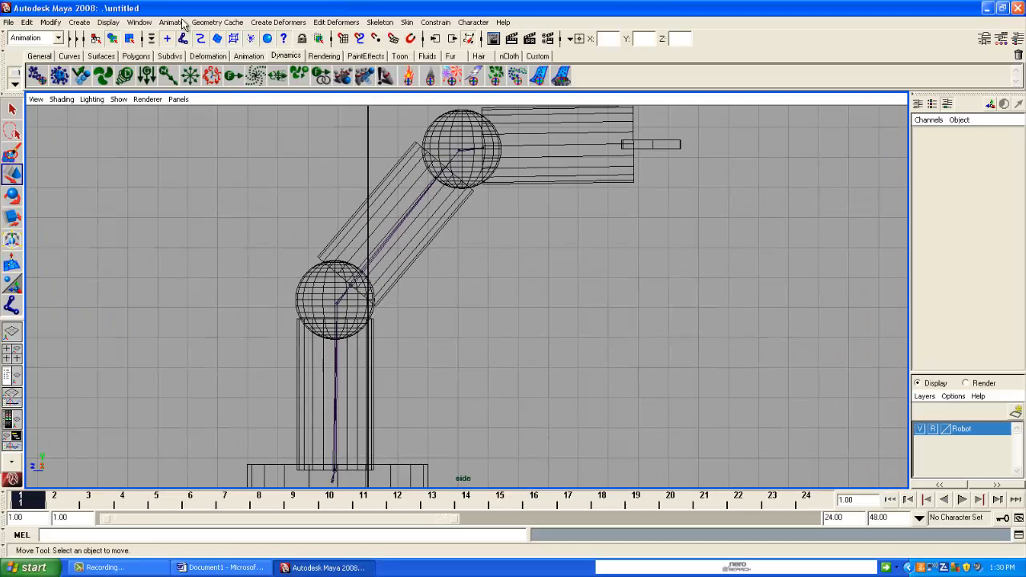
left_click(109, 22)
mouse_move(152, 179)
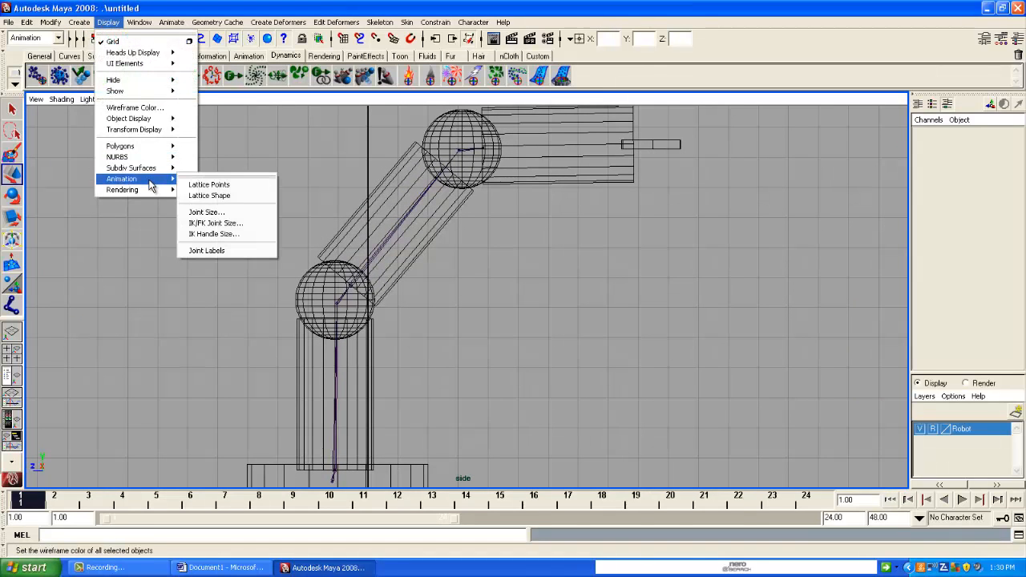
left_click(216, 213)
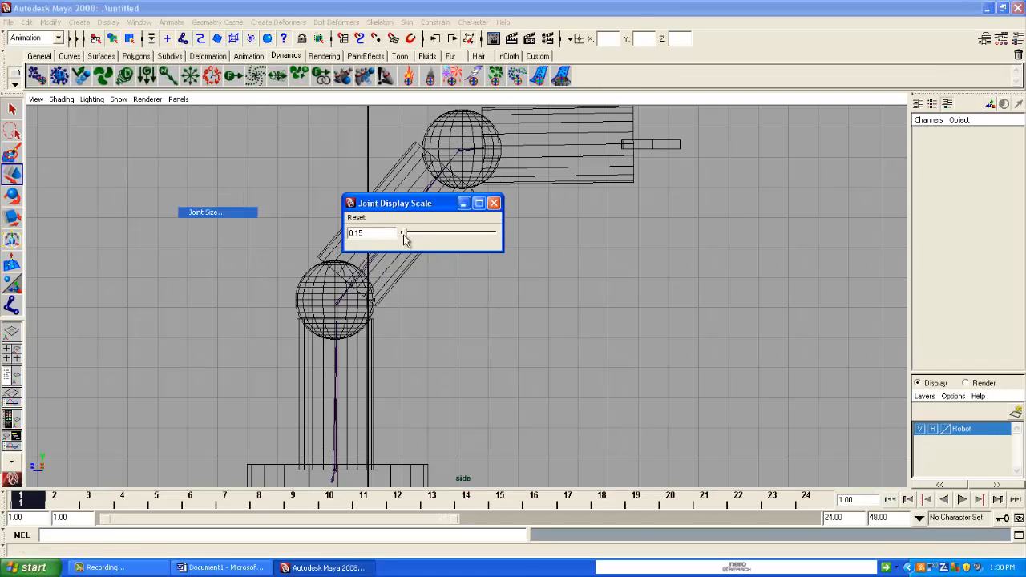
left_click_drag(405, 238, 406, 238)
middle_click_drag(470, 342, 502, 285, "alt")
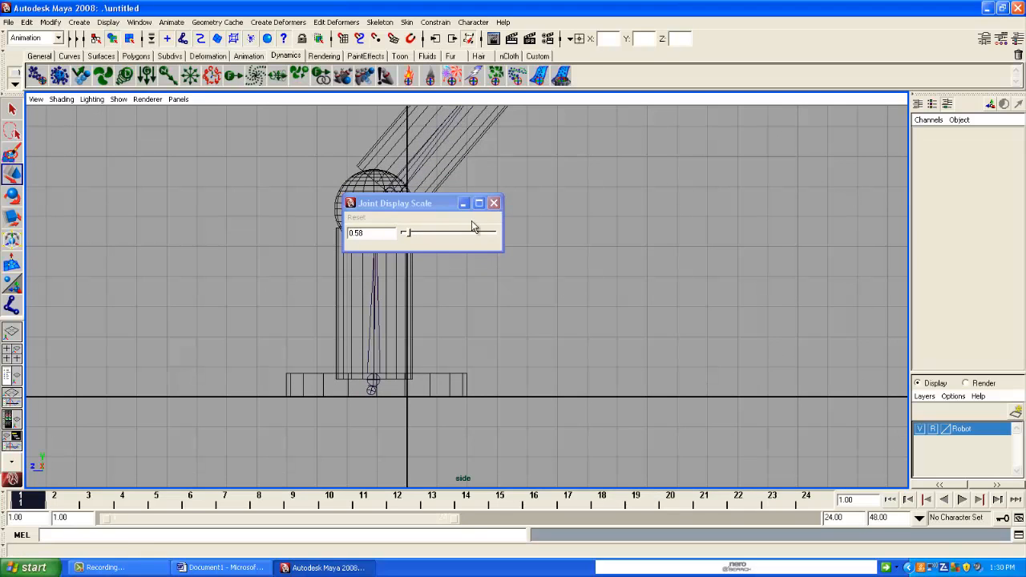
left_click(493, 203)
Step: Examine the joints along the arm in the side and front views, selecting the root joint to highlight the chain
right_click_drag(512, 331, 523, 372, "alt")
left_click(330, 433)
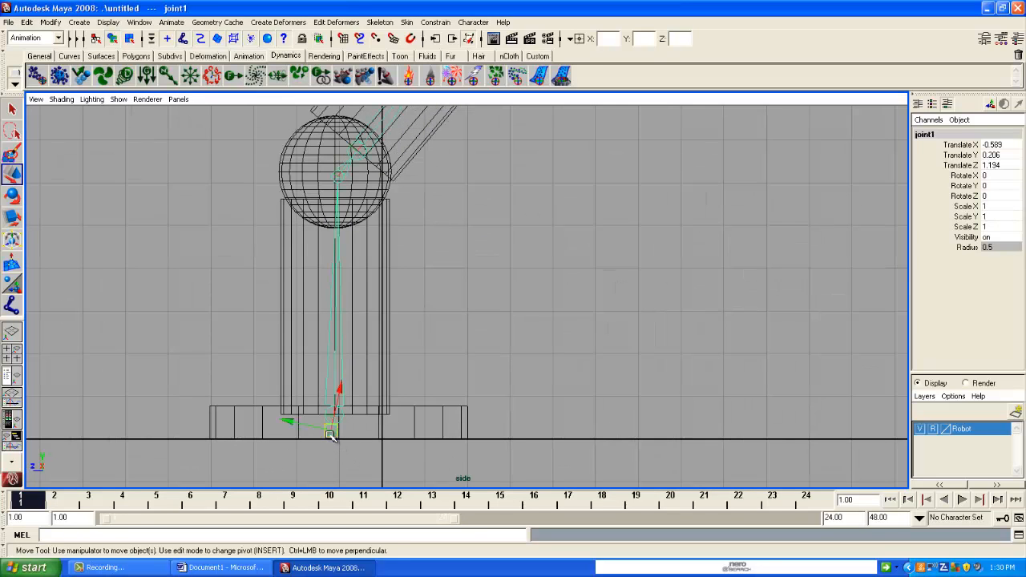
middle_click_drag(543, 186, 476, 323, "alt")
right_click_drag(476, 323, 484, 293, "alt")
middle_click_drag(484, 293, 454, 389, "alt")
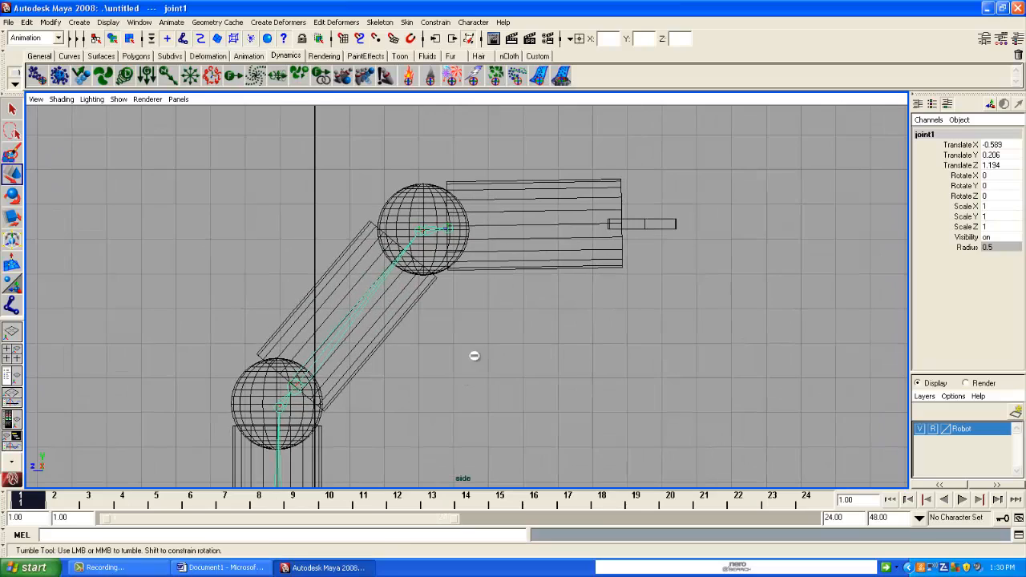
left_click(528, 348)
key("space")
left_click_drag(528, 348, 526, 368)
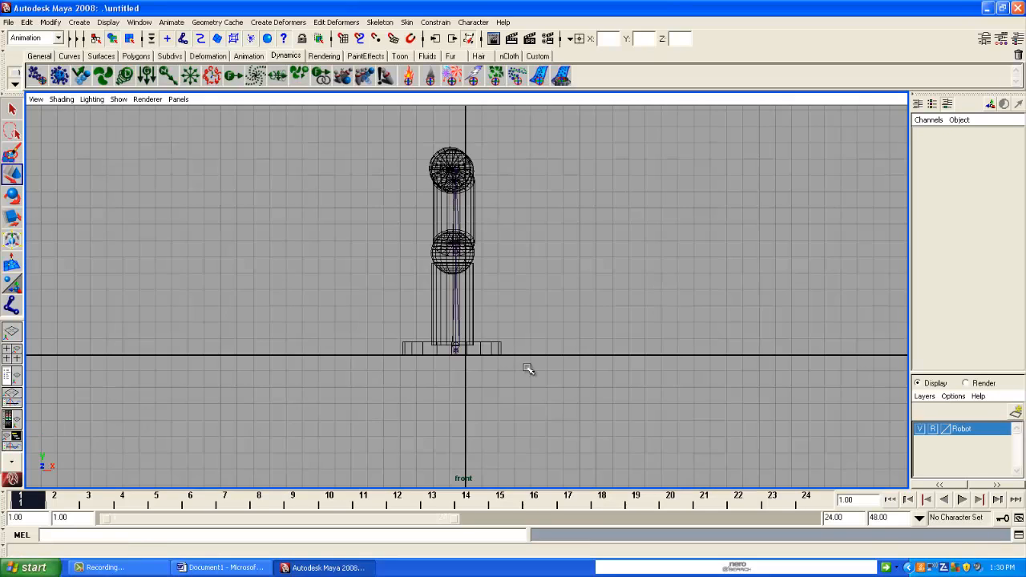
Step: In the top view, place a separate joint at the base of the first gripper finger, at about X -1.895, Z -8.436
key("space")
left_click_drag(506, 332, 488, 339)
scroll(488, 317, "down", 2)
middle_click_drag(489, 318, 495, 409, "alt")
scroll(494, 408, "up", 8)
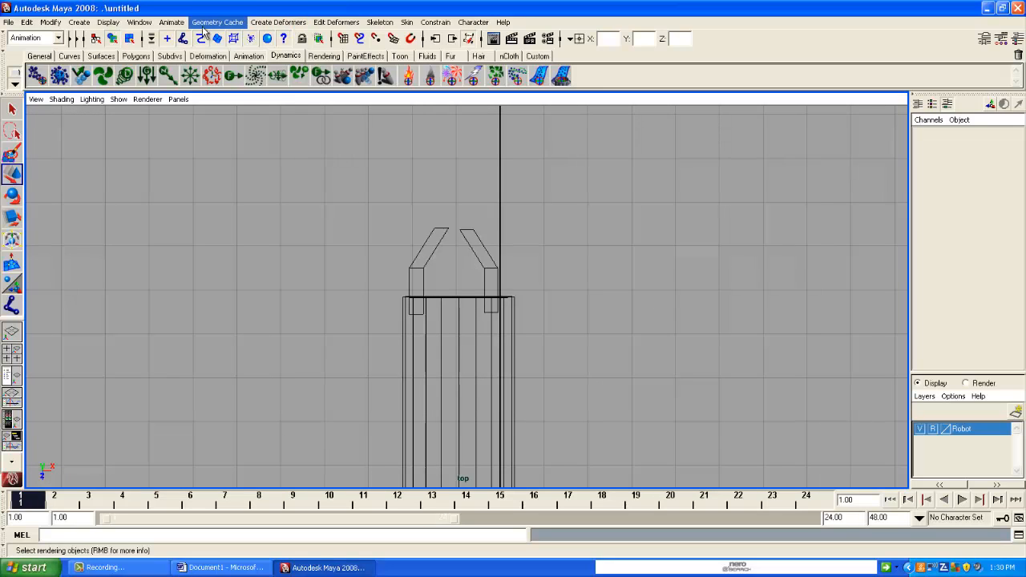
left_click(380, 21)
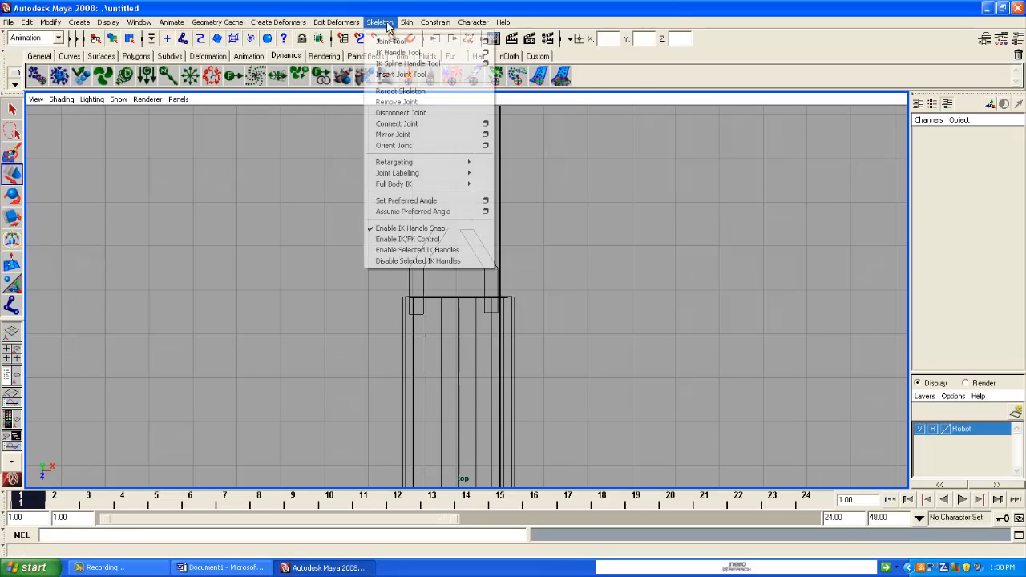
left_click(389, 38)
scroll(403, 320, "up", 2)
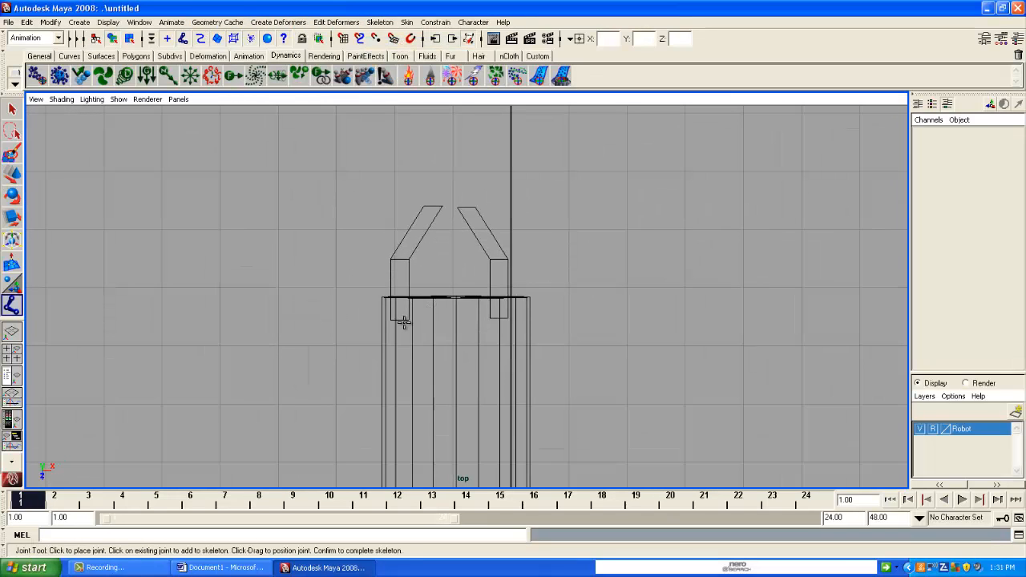
left_click(401, 320)
key("w")
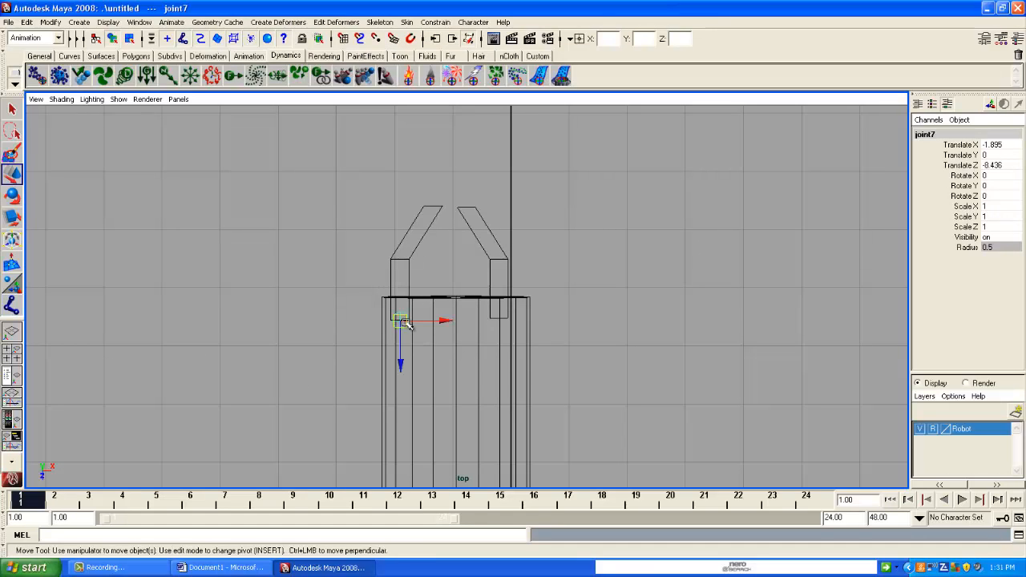
Step: Place another separate joint at the base of the second gripper finger, at about X -0.218, Z -8.458
key("y")
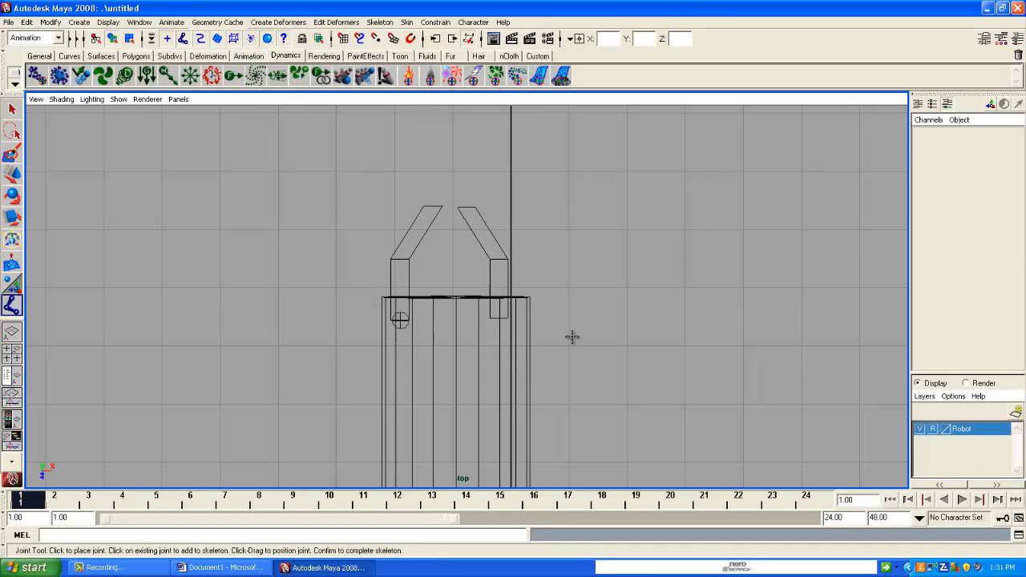
left_click(498, 318)
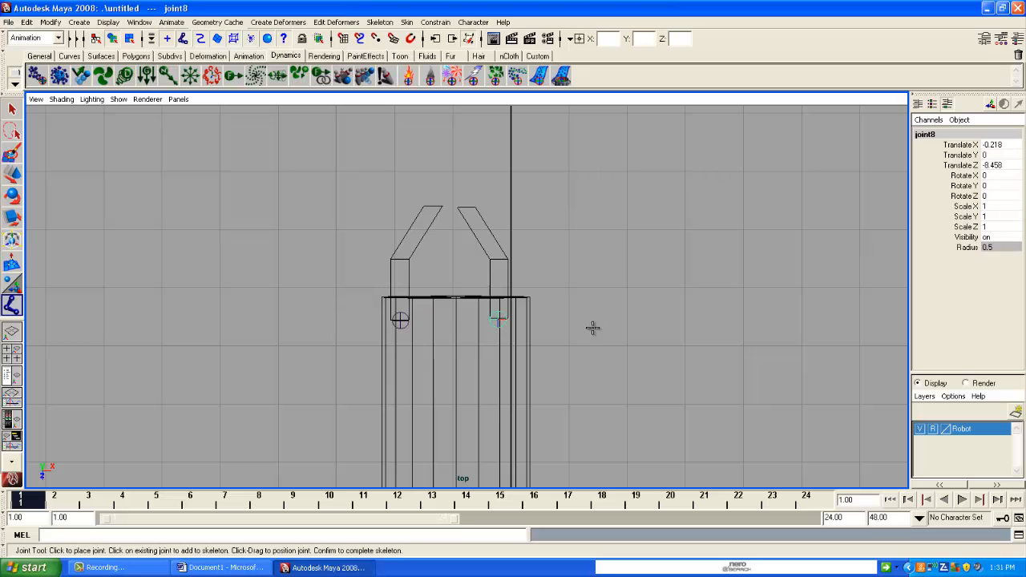
key("w")
left_click(595, 328)
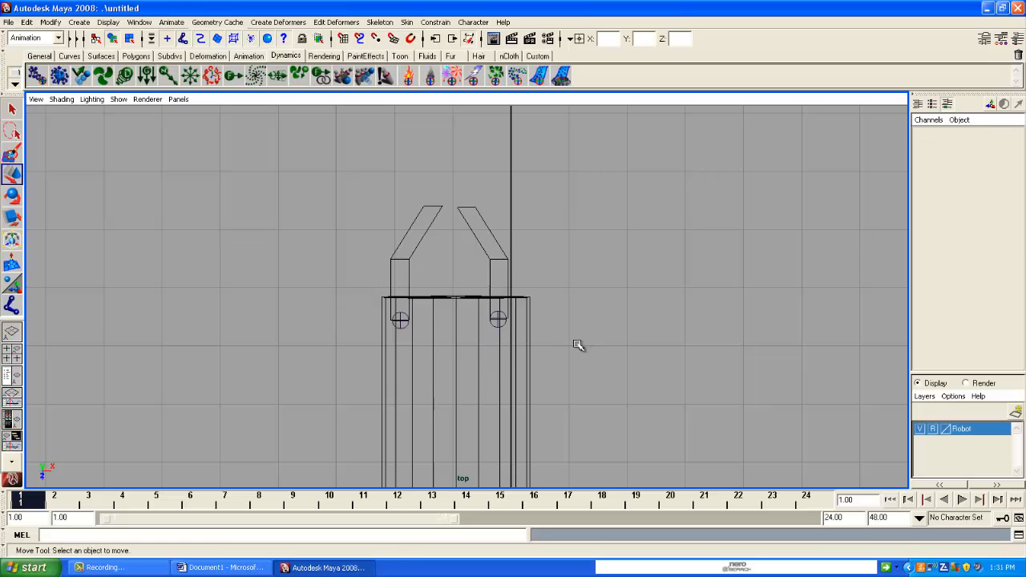
Step: Check where the arm chain's end joint and the two finger joints sit in the top and perspective views
middle_click_drag(575, 344, 588, 263, "alt")
left_click(496, 350)
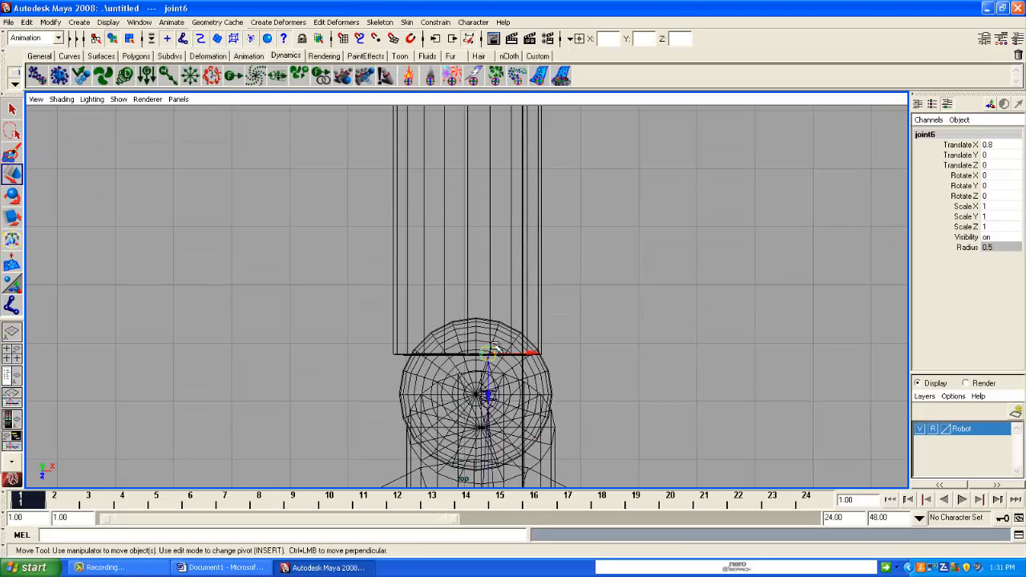
key("space")
left_click_drag(620, 308, 616, 282)
middle_click_drag(449, 235, 524, 339, "alt")
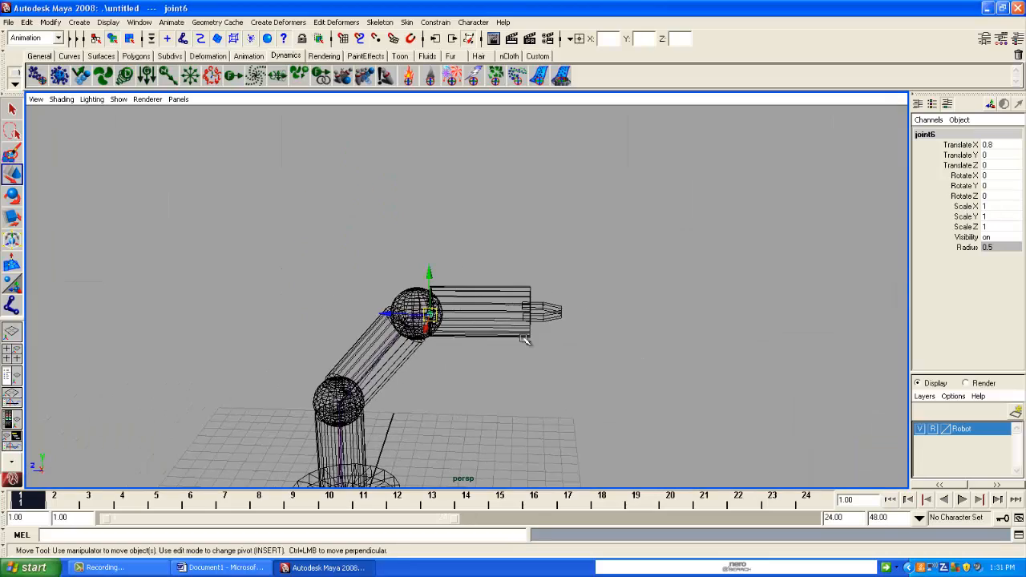
scroll(524, 339, "up", 3)
mouse_move(521, 338)
left_mouse_down("alt")
mouse_move(508, 345)
mouse_move(517, 334)
left_mouse_up("alt")
scroll(522, 328, "down", 5)
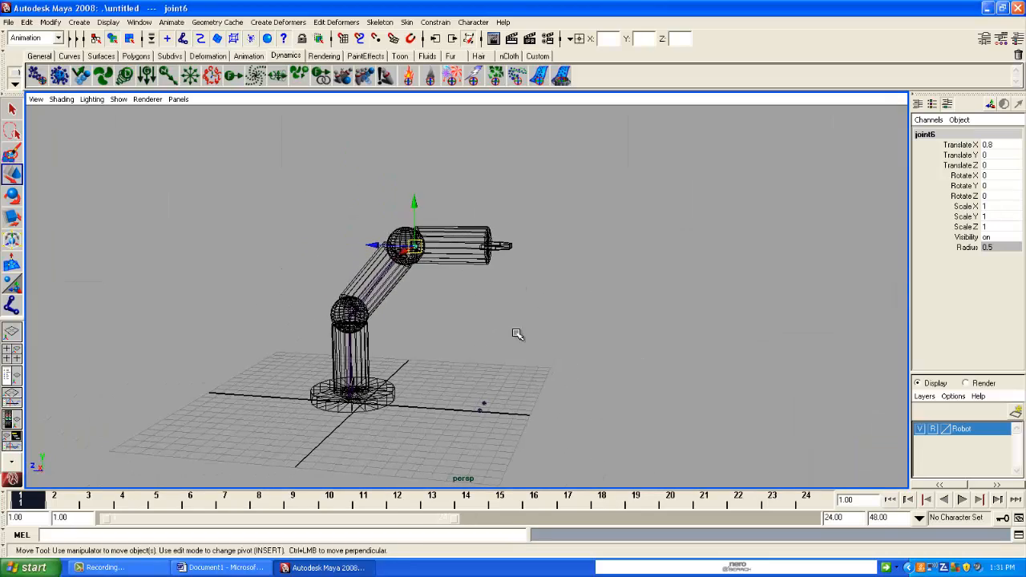
Step: Select both finger joints and raise them to Y 11.452 at the finger bases, with the second finger's joint at about Z -8.506
left_click_drag(529, 431, 525, 429)
key("space")
left_click_drag(517, 424, 546, 420)
scroll(544, 415, "down", 5)
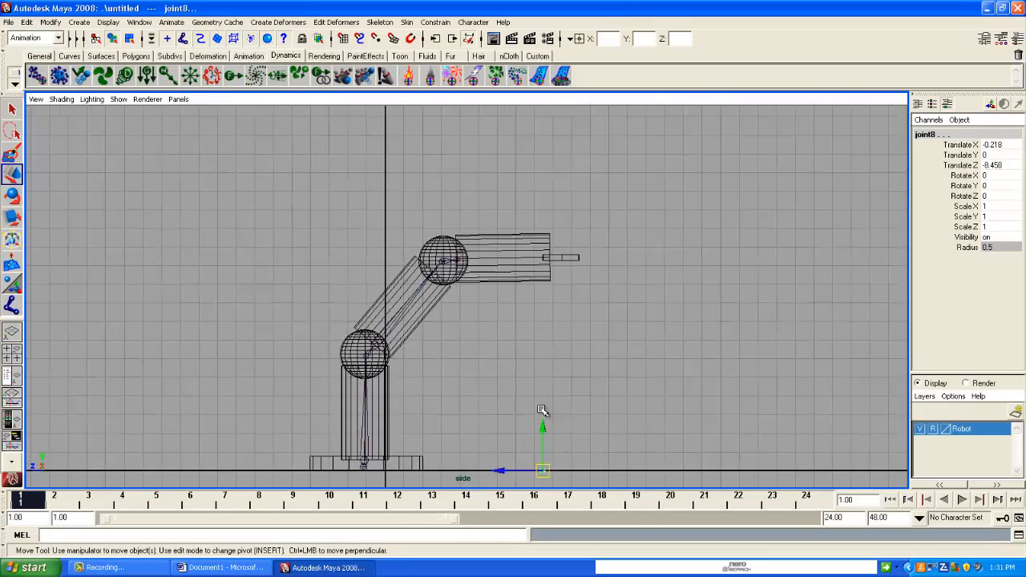
middle_click_drag(548, 411, 552, 367, "alt")
left_click_drag(482, 372, 502, 192)
scroll(503, 192, "up", 10)
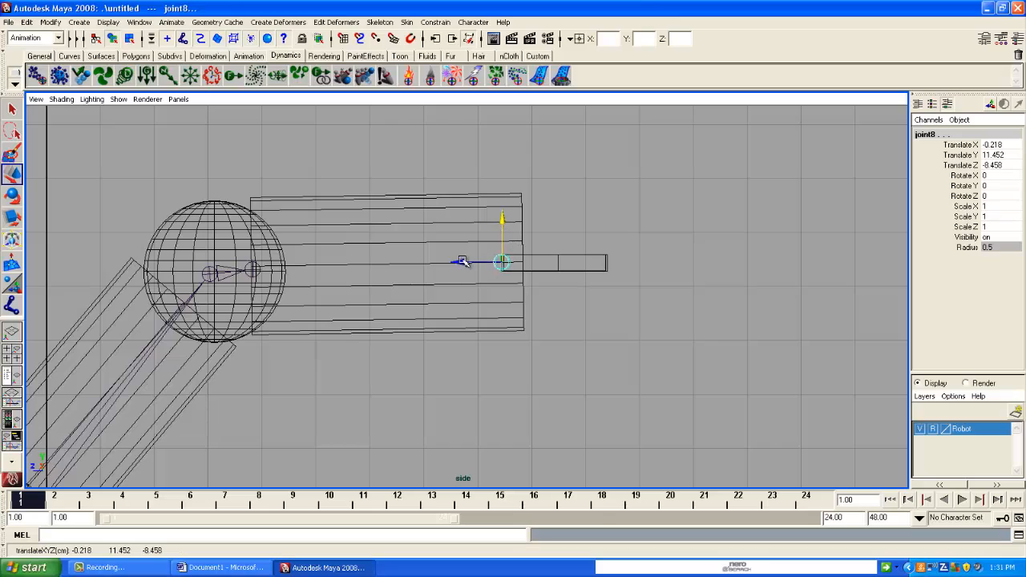
left_click(590, 343)
Step: Set the Robot layer to Template in the perspective view
key("space")
left_click_drag(535, 336, 513, 353)
right_click_drag(513, 354, 814, 429, "alt")
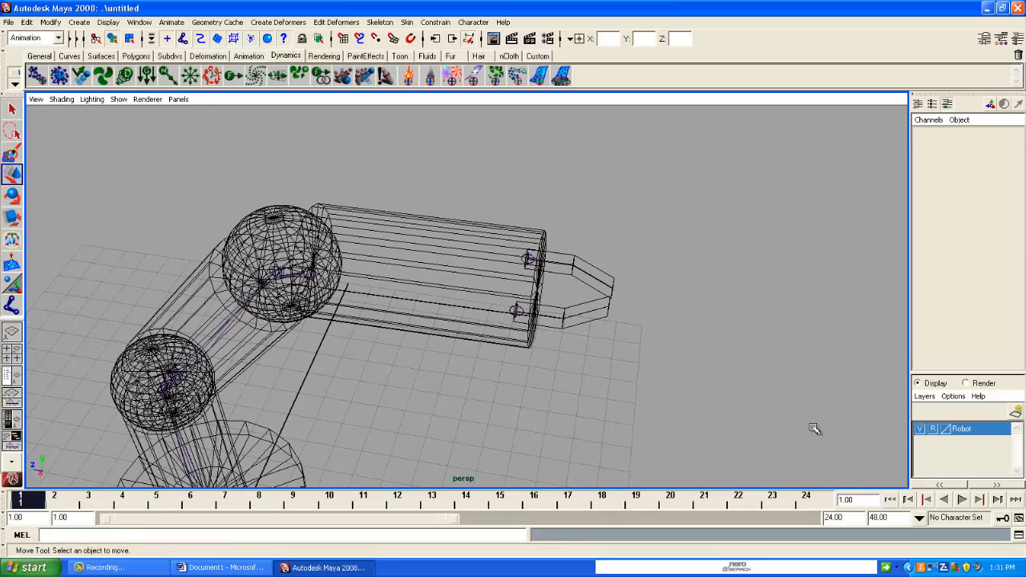
left_click(933, 430)
left_click(932, 430)
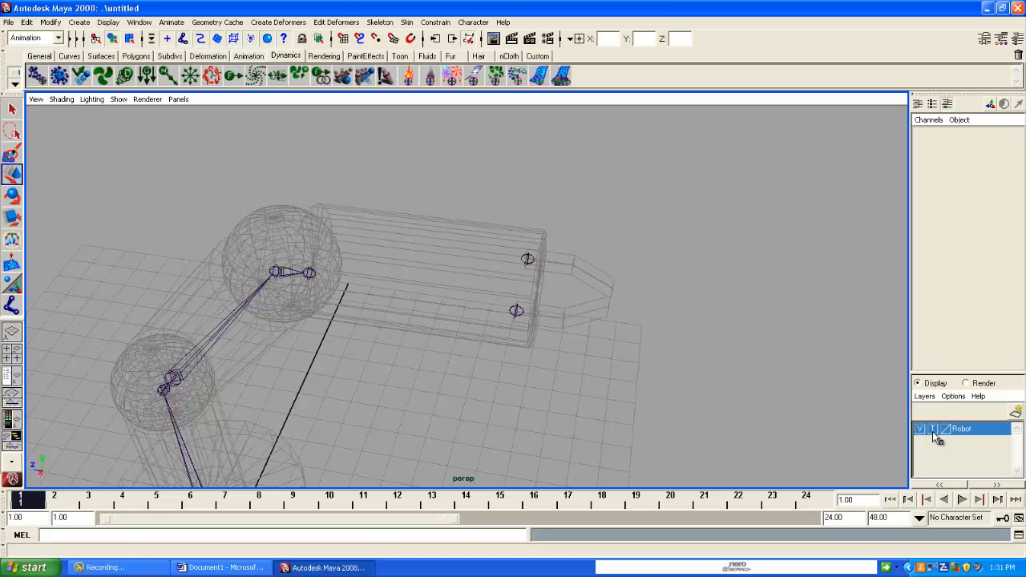
Step: Parent the second finger's joint to the joint at the horizontal cylinder's inner end
middle_click_drag(560, 384, 595, 387, "alt")
left_click_drag(595, 387, 597, 344, "alt")
right_click_drag(560, 329, 641, 341, "alt")
left_click_drag(577, 289, 579, 326, "alt")
left_click(584, 283)
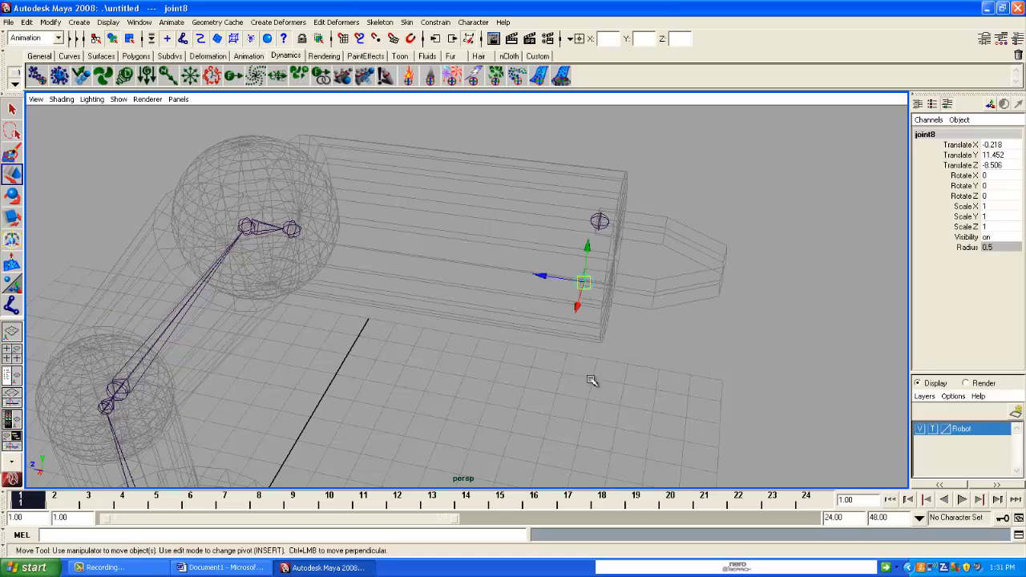
left_click(291, 232)
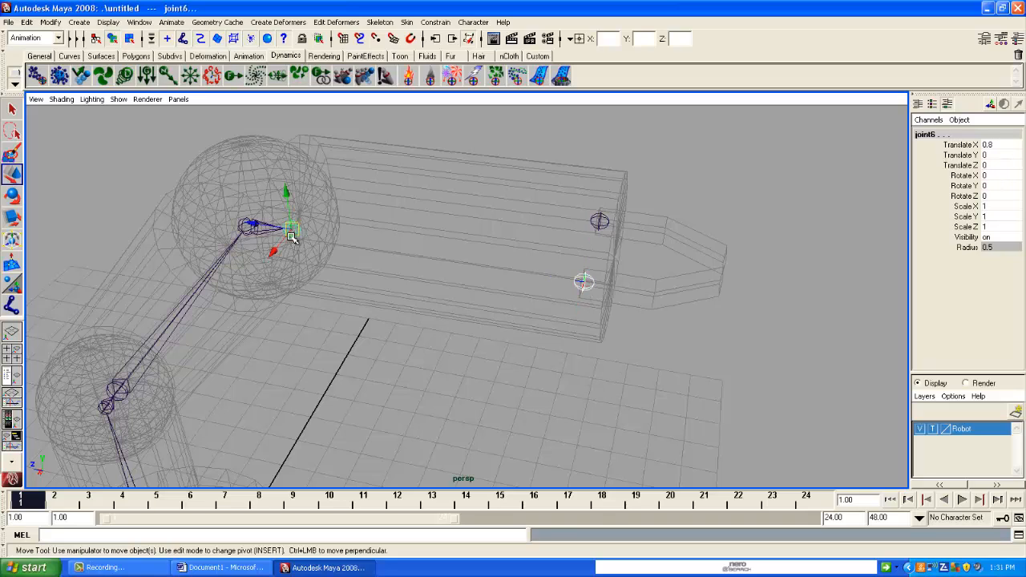
key("p")
left_click(521, 255)
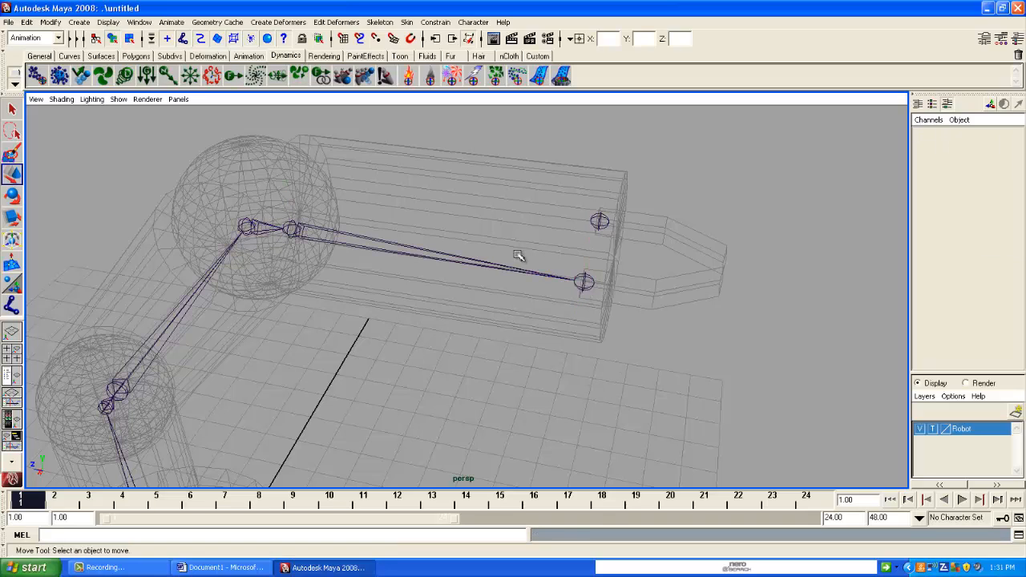
Step: Parent the first finger's joint to the same joint at the horizontal cylinder's inner end
left_click(598, 221)
left_click(290, 226)
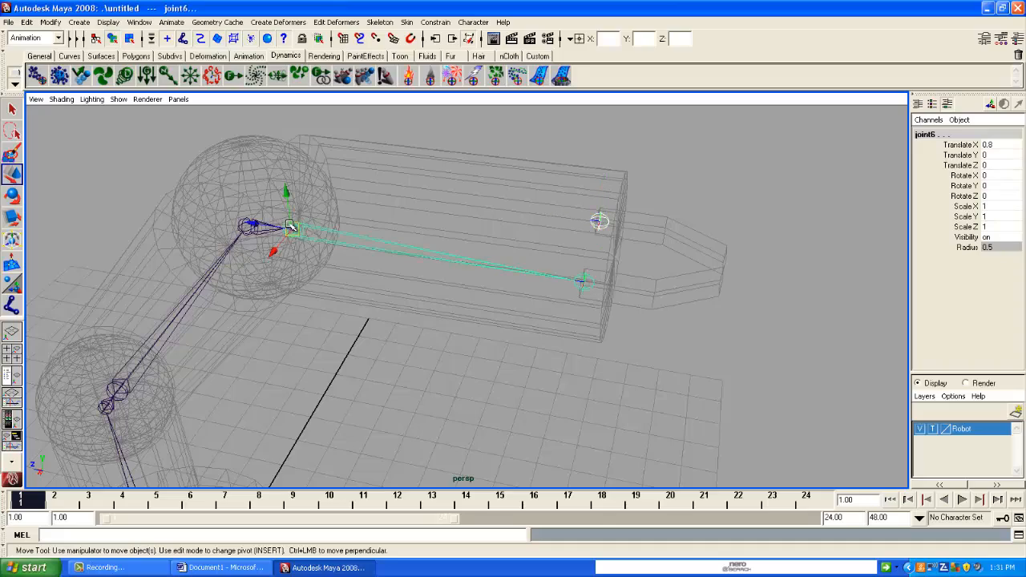
key("p")
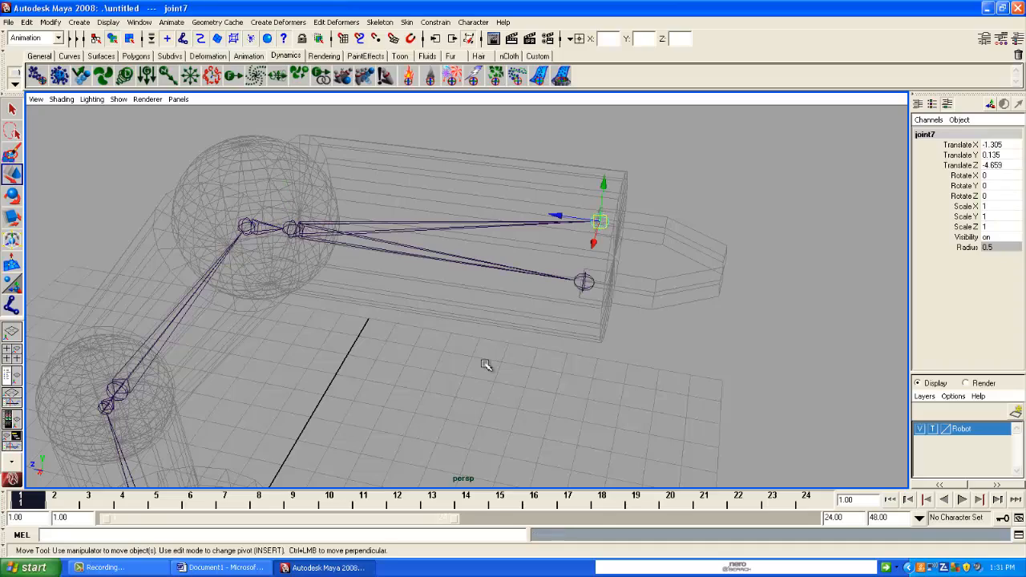
left_click(487, 365)
scroll(480, 358, "down", 5)
left_click_drag(479, 355, 449, 328, "alt")
middle_click_drag(448, 328, 424, 204, "alt")
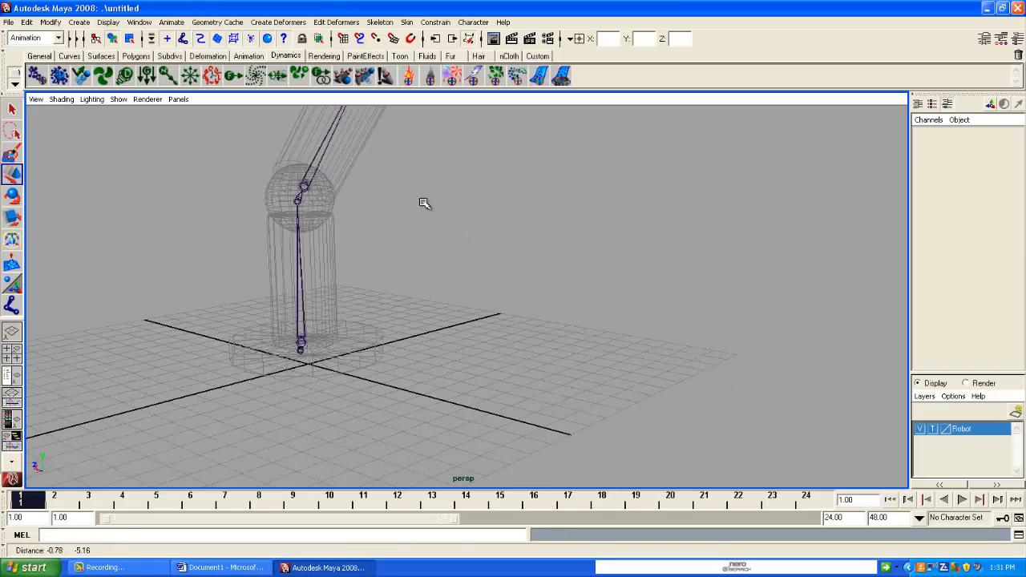
left_click_drag(424, 203, 438, 306, "alt")
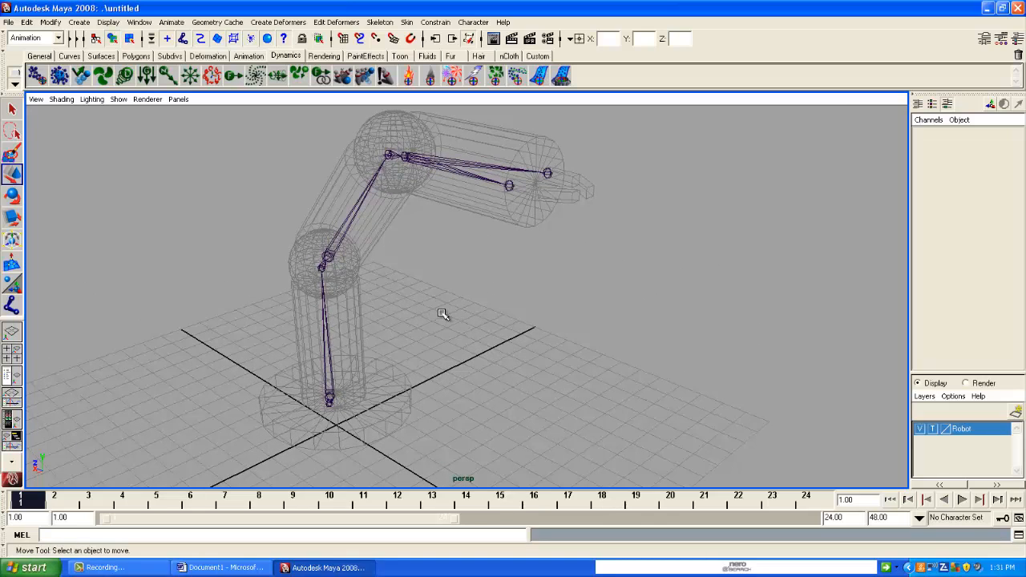